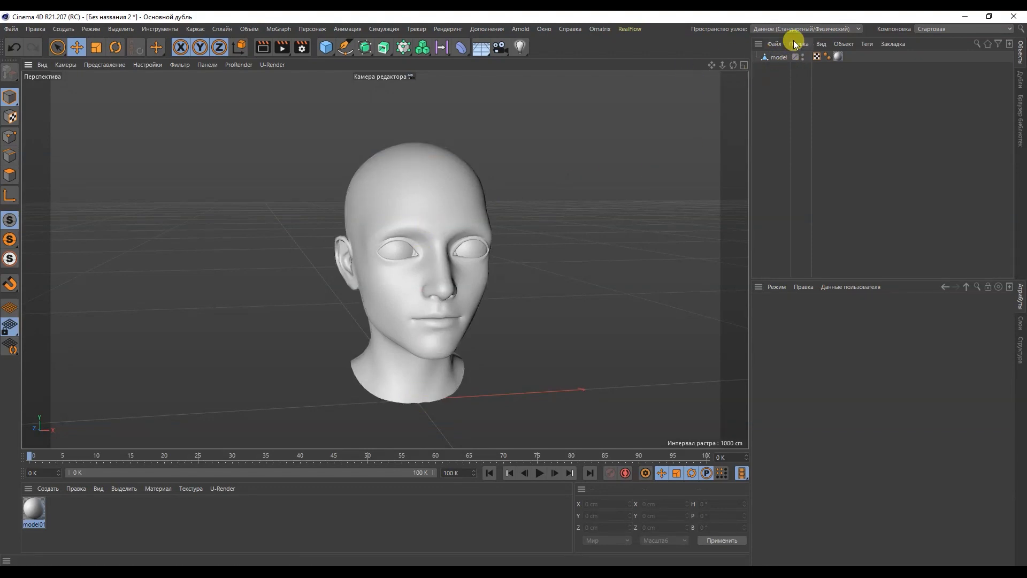
# Hide the head model and create a cube, flattening it into a long plank about 115 × 9.5 × 669 cm.
pyautogui.click(803, 57)
pyautogui.click(326, 47)
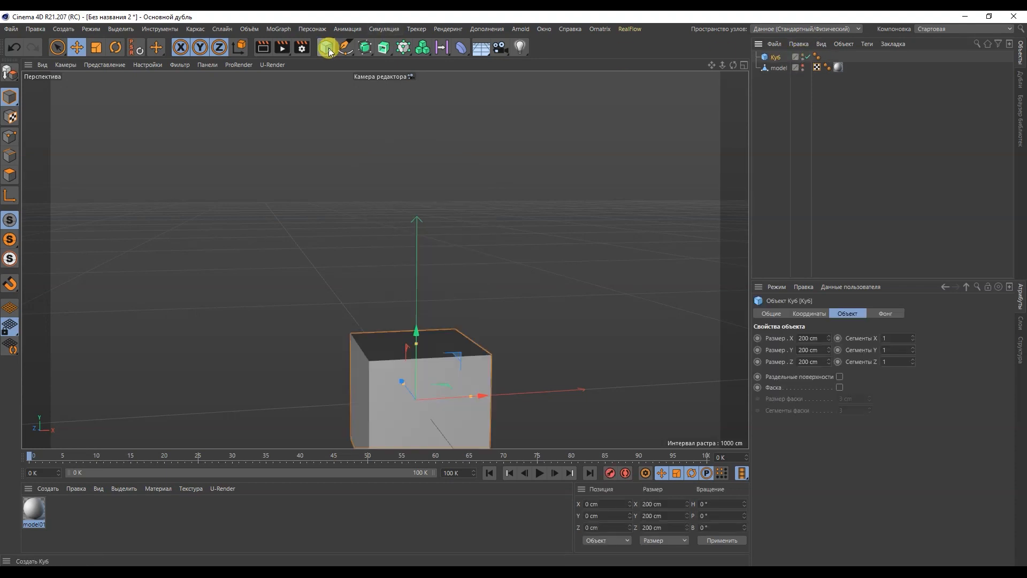
pyautogui.moveTo(405, 301); pyautogui.dragTo(382, 310)
pyautogui.moveTo(459, 350); pyautogui.dragTo(438, 356)
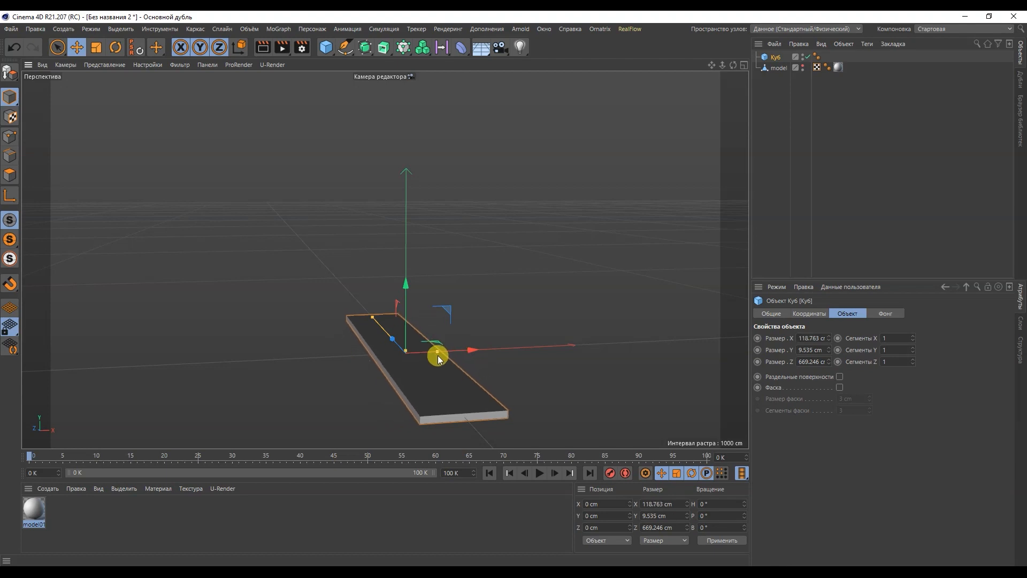
pyautogui.keyDown('alt'); pyautogui.moveTo(395, 316); pyautogui.dragTo(385, 260); pyautogui.keyUp('alt')
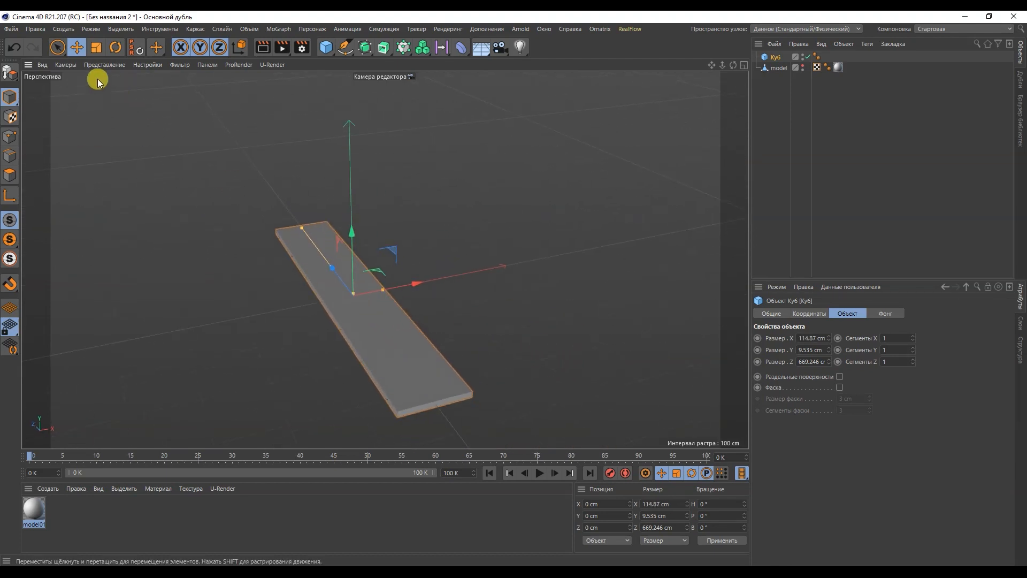
# Display shaded objects with their mesh lines and set the plank's segments to 2 in X and 8 in Z.
pyautogui.click(104, 65)
pyautogui.click(107, 94)
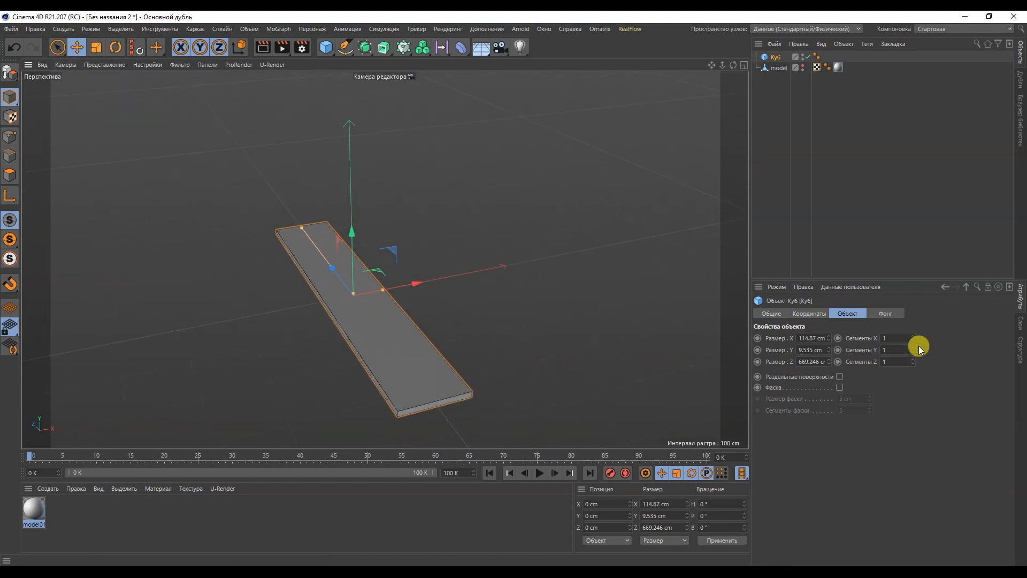
pyautogui.keyDown('alt'); pyautogui.moveTo(391, 335); pyautogui.dragTo(357, 258); pyautogui.keyUp('alt')
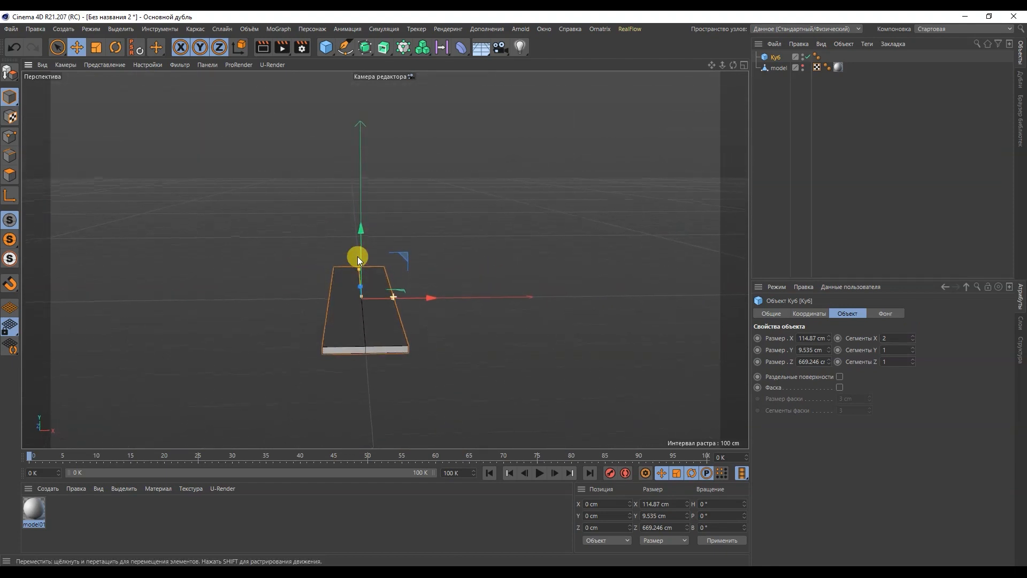
pyautogui.click(912, 360)
pyautogui.keyDown('alt'); pyautogui.moveTo(594, 315); pyautogui.dragTo(477, 360); pyautogui.keyUp('alt')
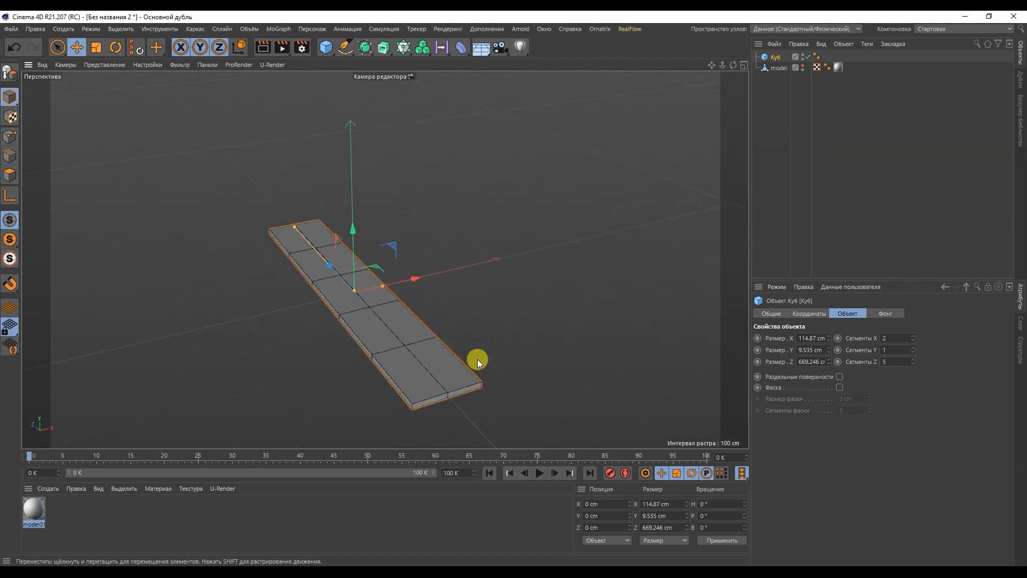
pyautogui.doubleClick(913, 360)
pyautogui.keyDown('alt'); pyautogui.moveTo(425, 294); pyautogui.dragTo(416, 265); pyautogui.keyUp('alt')
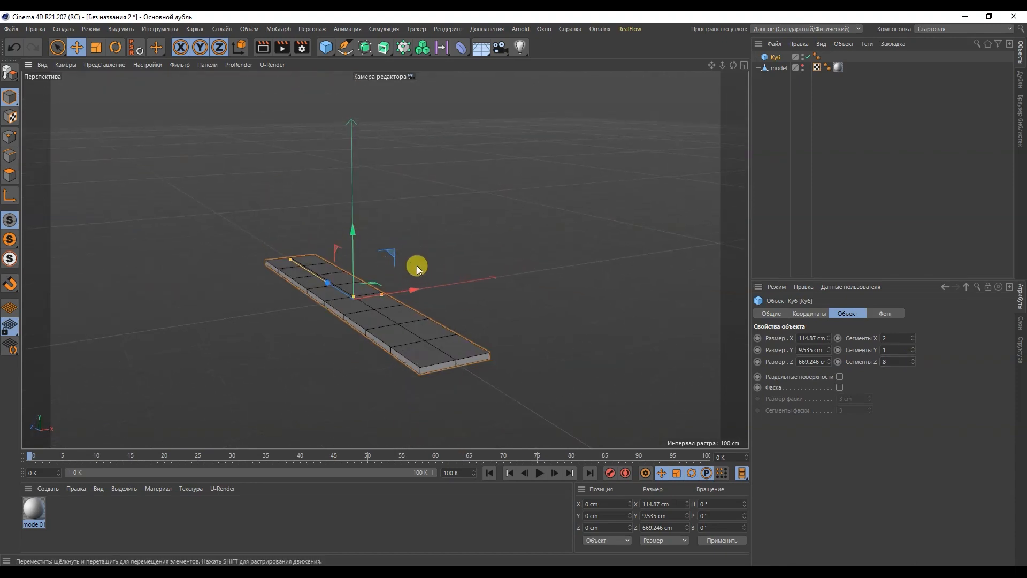
# Show the head, raise the plank onto its crown at about Y 445 cm, and shrink it to about 58 × 9.5 × 314 cm.
pyautogui.click(804, 68)
pyautogui.moveTo(367, 294); pyautogui.dragTo(330, 357)
pyautogui.scroll(3, 365, 178)
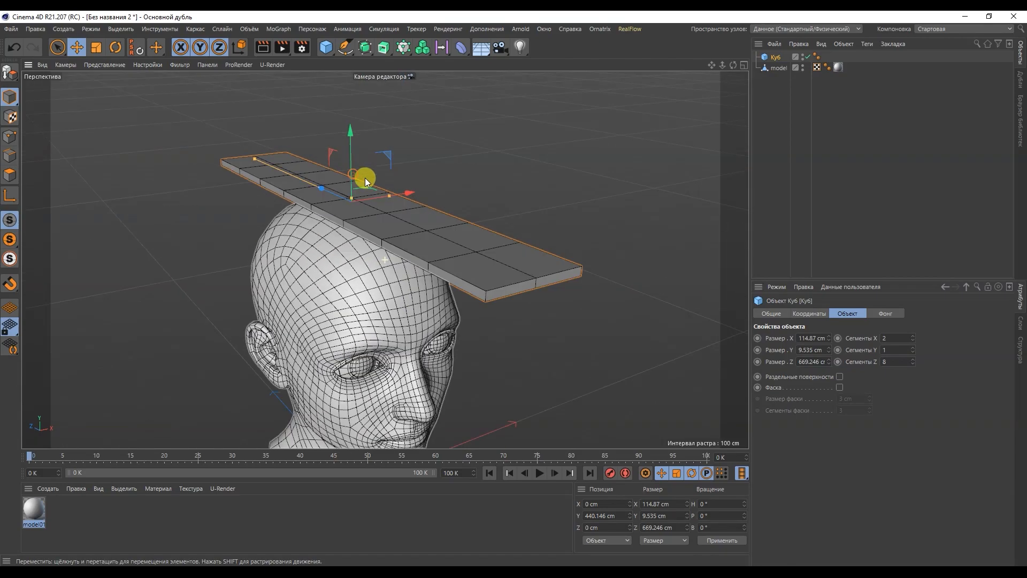
pyautogui.keyDown('alt'); pyautogui.moveTo(365, 178); pyautogui.dragTo(316, 181); pyautogui.keyUp('alt')
pyautogui.moveTo(179, 178); pyautogui.dragTo(278, 216)
pyautogui.moveTo(405, 206); pyautogui.dragTo(305, 247)
pyautogui.moveTo(438, 225); pyautogui.dragTo(413, 209)
pyautogui.keyDown('alt'); pyautogui.moveTo(404, 249); pyautogui.dragTo(374, 207); pyautogui.keyUp('alt')
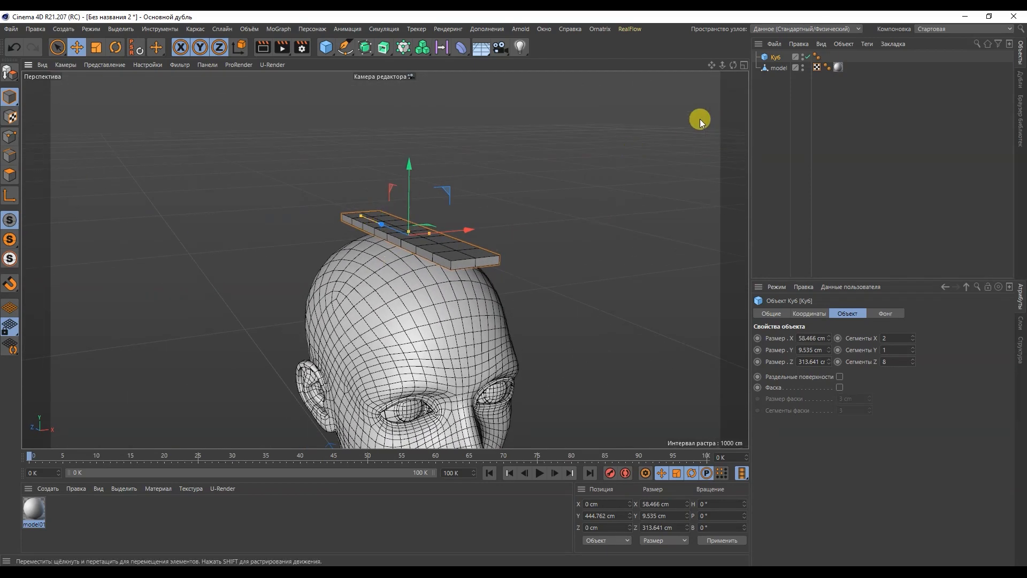
# Make the plank editable and delete the polygons of its two short end faces.
pyautogui.click(10, 72)
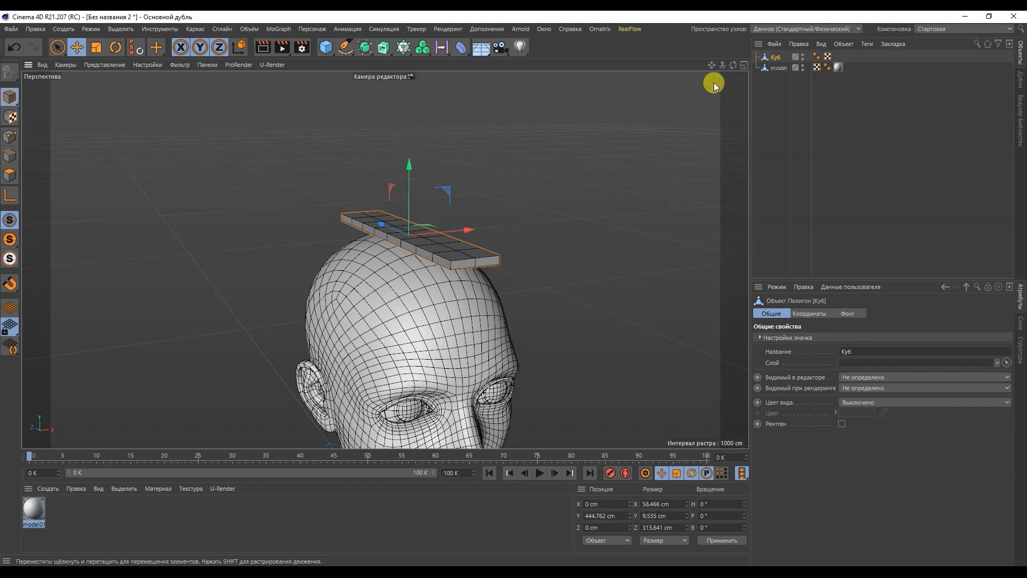
pyautogui.click(10, 175)
pyautogui.click(470, 265)
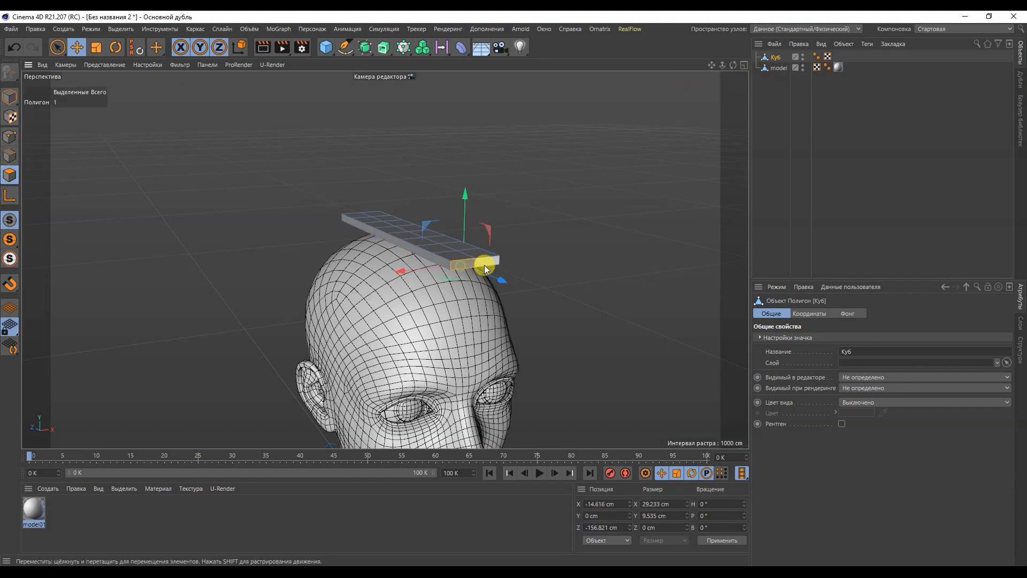
pyautogui.keyDown('alt'); pyautogui.moveTo(461, 262); pyautogui.dragTo(346, 287); pyautogui.keyUp('alt')
pyautogui.click(301, 298)
pyautogui.keyDown('alt'); pyautogui.moveTo(448, 254); pyautogui.dragTo(203, 278); pyautogui.keyUp('alt')
pyautogui.keyDown('shift'); pyautogui.click(474, 292); pyautogui.keyUp('shift')
pyautogui.click(571, 275)
pyautogui.keyDown('alt'); pyautogui.moveTo(579, 271); pyautogui.dragTo(439, 232); pyautogui.keyUp('alt')
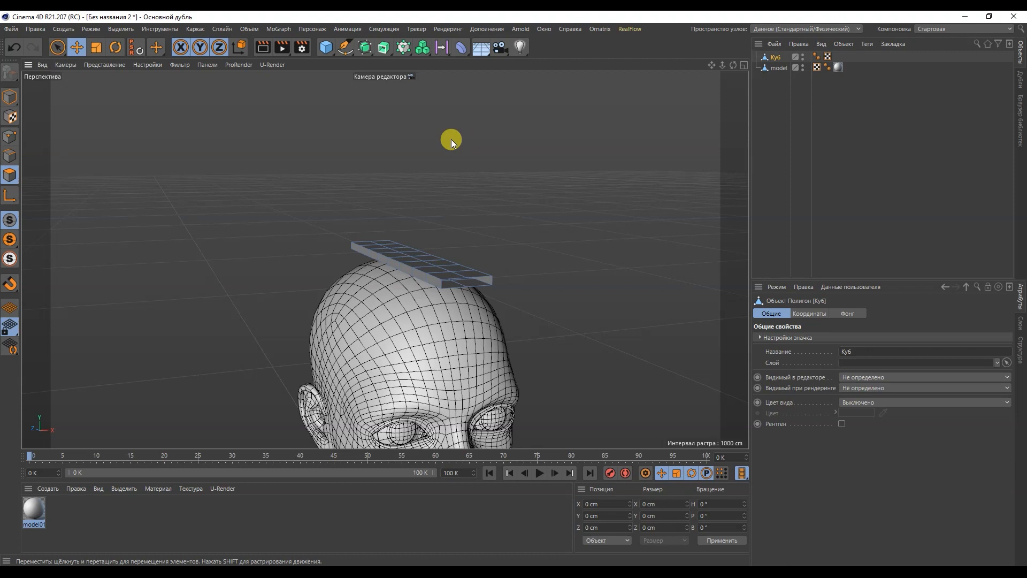
# Select the head, float the Hair modes and Hair tools lists as separate palettes, and hide the plank.
pyautogui.click(780, 69)
pyautogui.click(386, 29)
pyautogui.moveTo(410, 117)
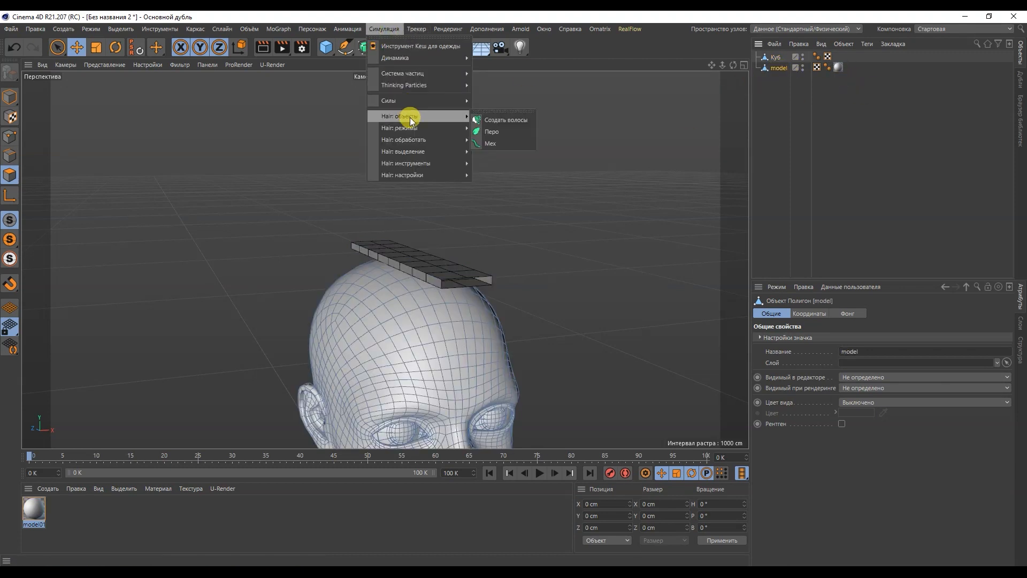
pyautogui.moveTo(443, 127)
pyautogui.moveTo(487, 122); pyautogui.dragTo(67, 101)
pyautogui.click(384, 29)
pyautogui.moveTo(409, 151)
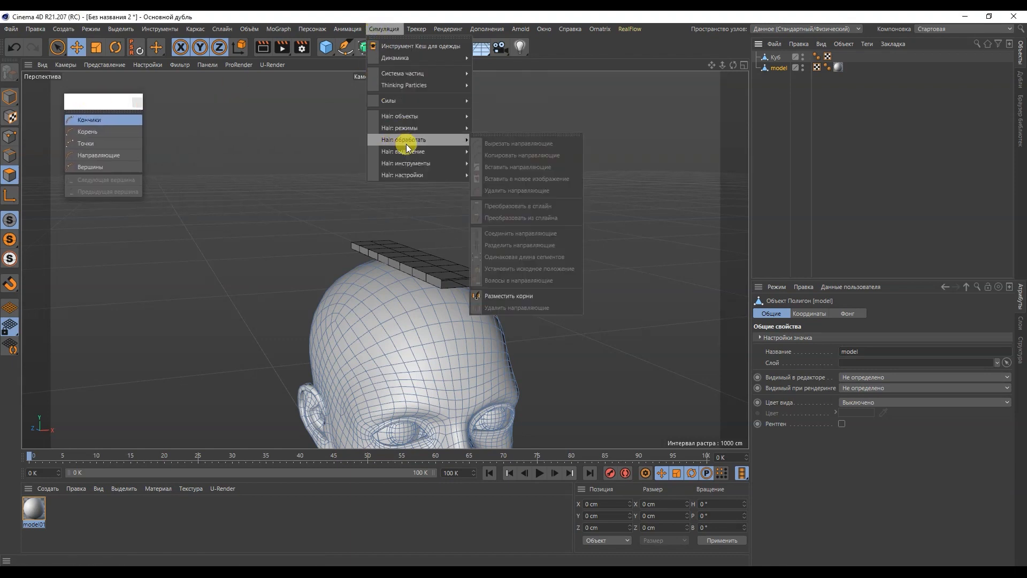
pyautogui.moveTo(485, 158); pyautogui.dragTo(91, 227)
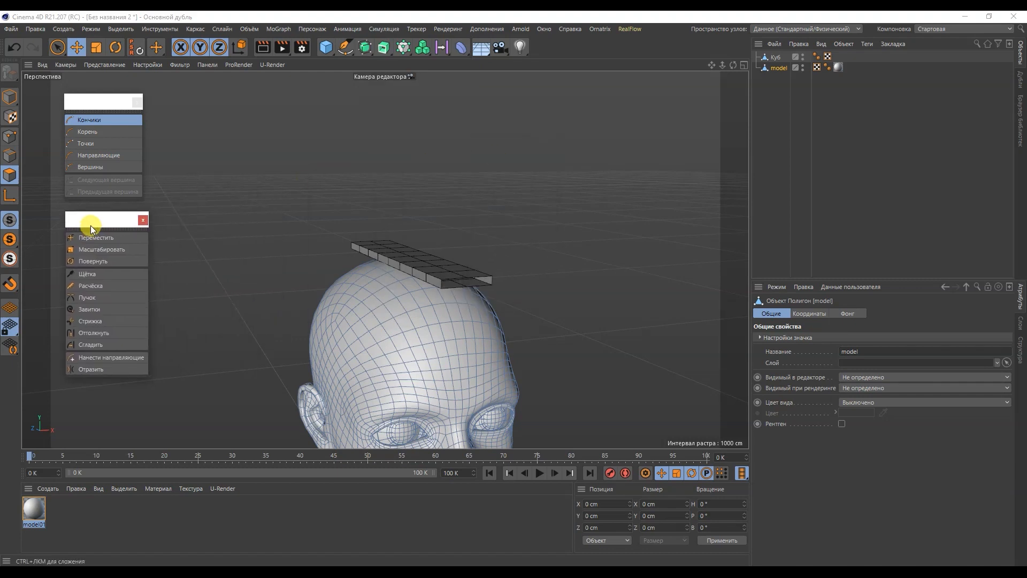
pyautogui.click(803, 55)
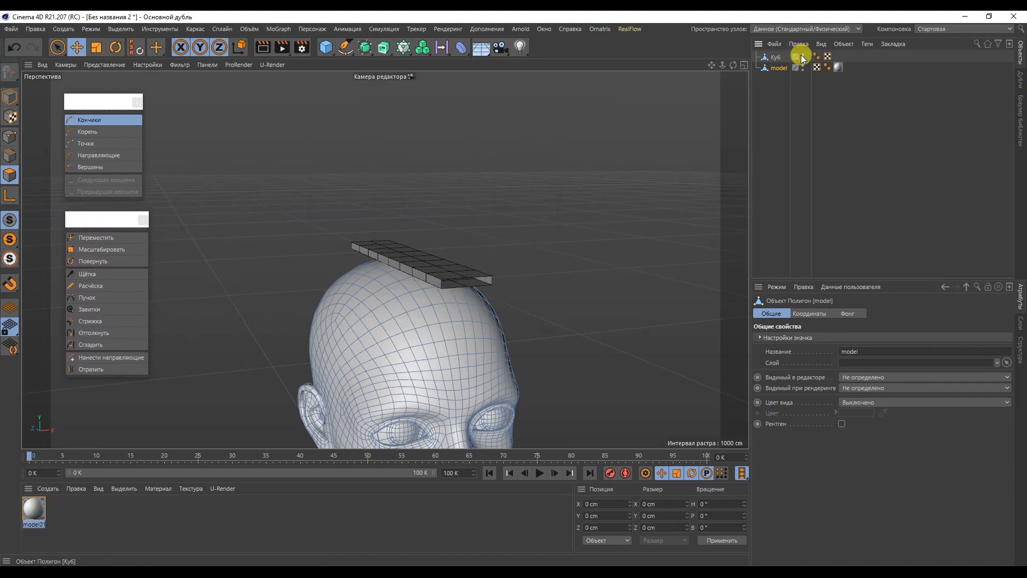
pyautogui.keyDown('alt'); pyautogui.moveTo(433, 220); pyautogui.dragTo(380, 297); pyautogui.keyUp('alt')
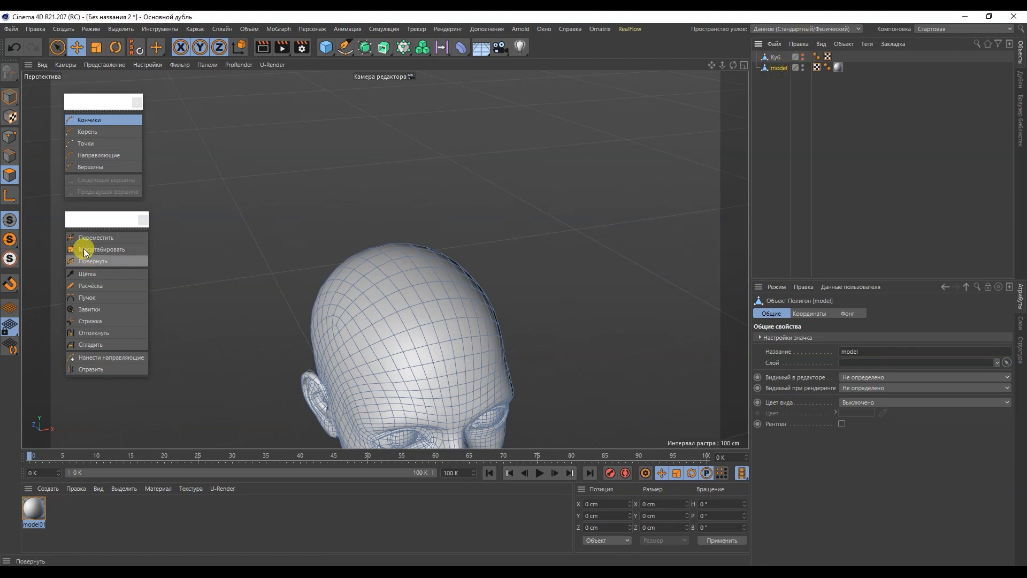
# Place a single hair guide on the crown of the head using Add Guides with a count of 1.
pyautogui.click(97, 358)
pyautogui.keyDown('alt'); pyautogui.moveTo(428, 236); pyautogui.dragTo(391, 241); pyautogui.keyUp('alt')
pyautogui.click(392, 242)
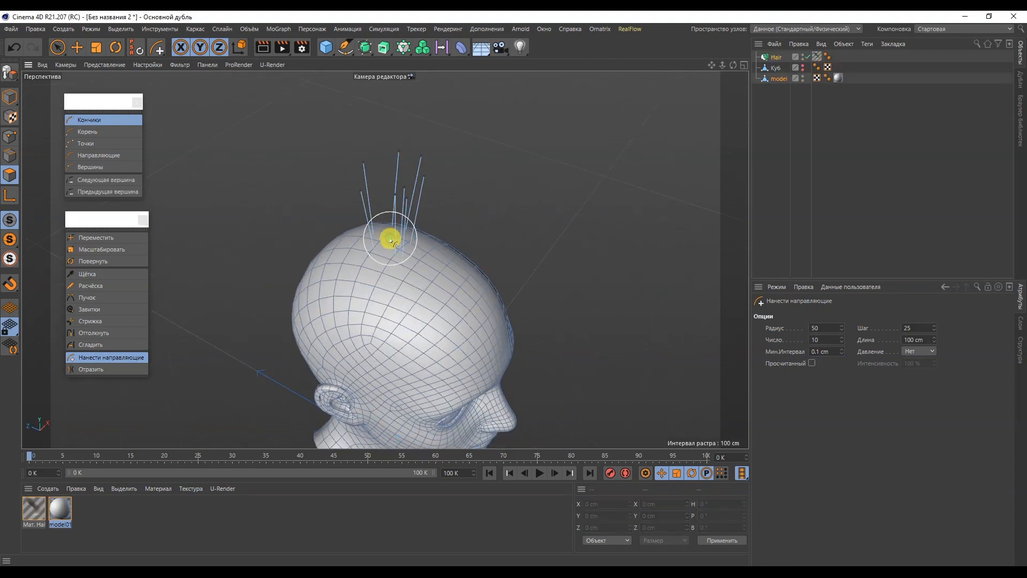
pyautogui.hotkey('ctrl', 'z')
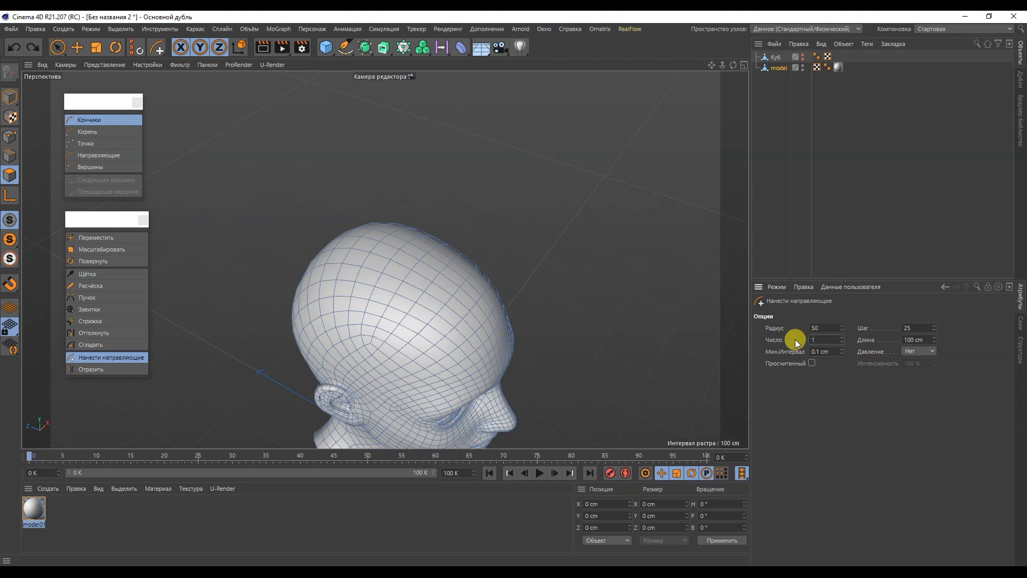
pyautogui.click(382, 239)
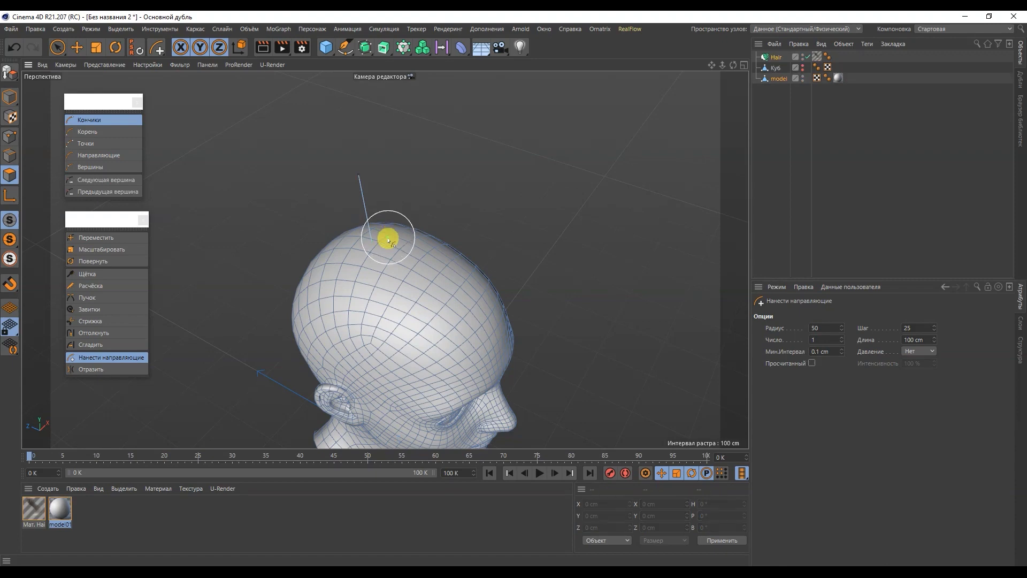
pyautogui.keyDown('alt'); pyautogui.moveTo(362, 260); pyautogui.dragTo(307, 243); pyautogui.keyUp('alt')
pyautogui.hotkey('ctrl', 'z')
pyautogui.keyDown('alt'); pyautogui.moveTo(399, 248); pyautogui.dragTo(318, 293); pyautogui.keyUp('alt')
pyautogui.click(324, 289)
pyautogui.keyDown('alt'); pyautogui.moveTo(305, 299); pyautogui.dragTo(346, 275, button='middle'); pyautogui.keyUp('alt')
pyautogui.moveTo(346, 278)
pyautogui.keyDown('alt'); pyautogui.mouseDown()
pyautogui.moveTo(342, 221)
pyautogui.moveTo(351, 220)
pyautogui.moveTo(360, 268)
pyautogui.mouseUp(); pyautogui.keyUp('alt')
# Set the Hair object's generation type to Instance (Экземпляр), using the plank Куб as the object and Z as the axis.
pyautogui.click(778, 64)
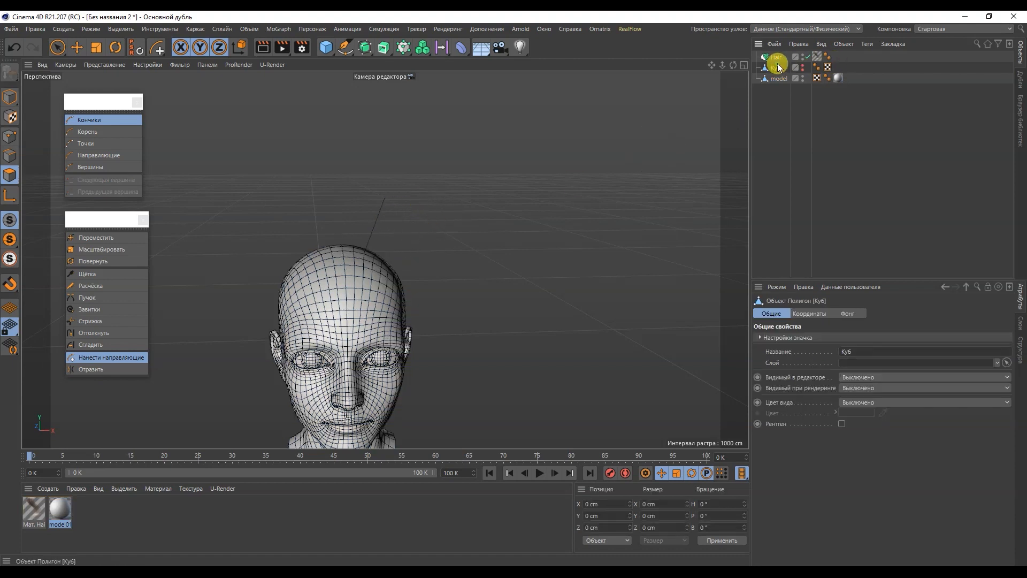
pyautogui.click(779, 58)
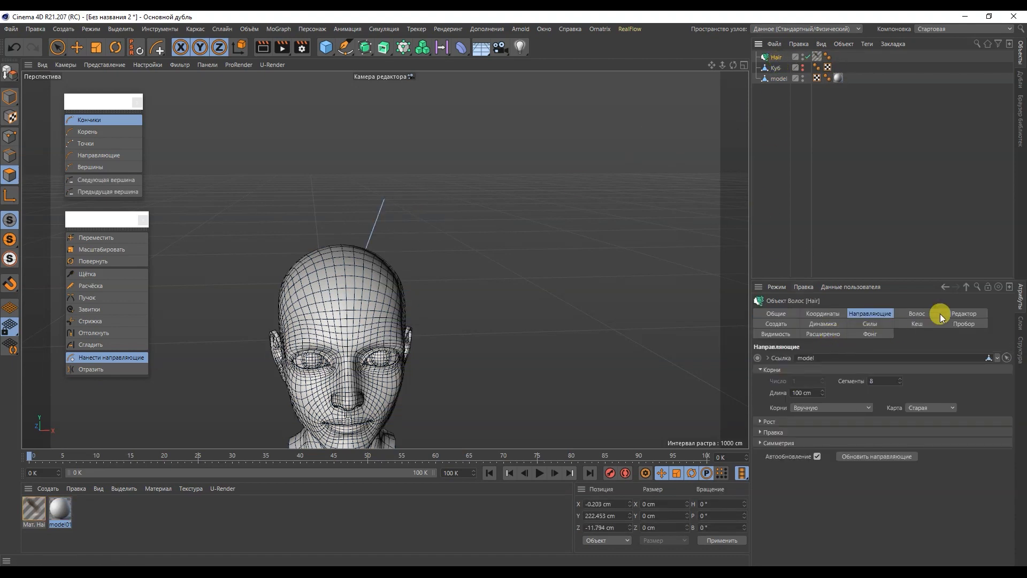
pyautogui.click(790, 327)
pyautogui.click(793, 372)
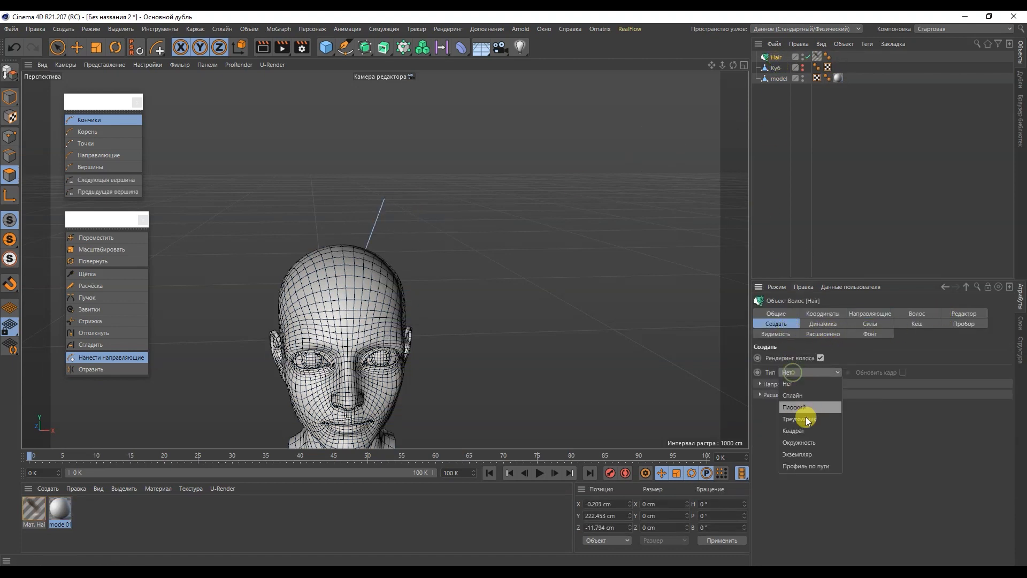
pyautogui.click(805, 457)
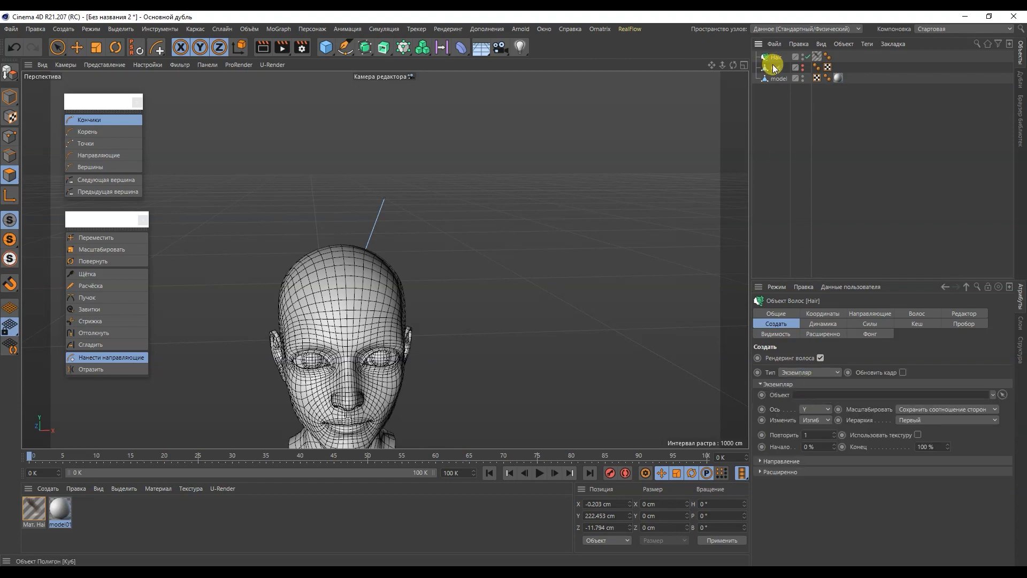
pyautogui.keyDown('alt'); pyautogui.moveTo(378, 218); pyautogui.dragTo(387, 124, button='right'); pyautogui.keyUp('alt')
pyautogui.keyDown('alt'); pyautogui.moveTo(374, 211); pyautogui.dragTo(452, 235); pyautogui.keyUp('alt')
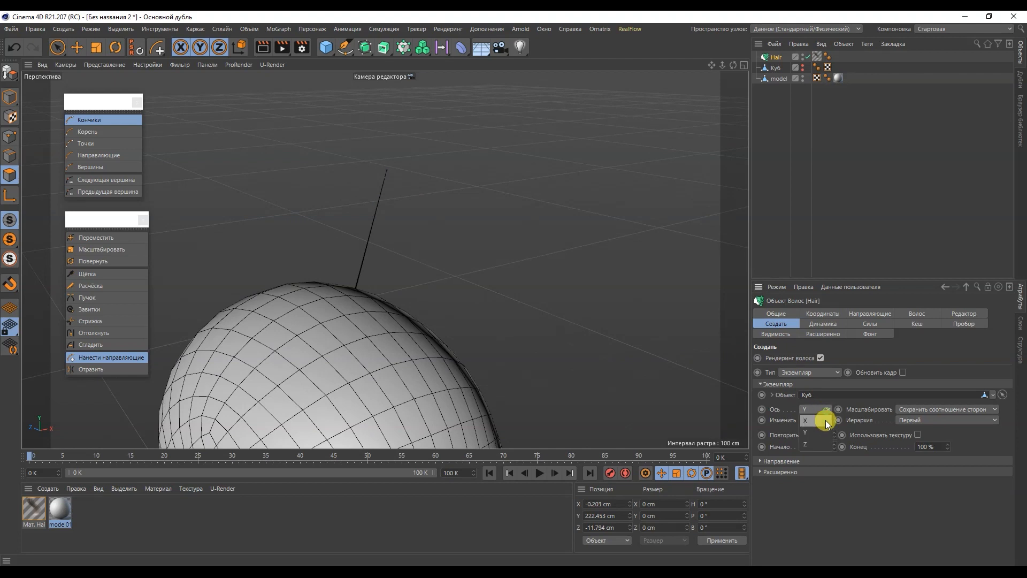
pyautogui.click(821, 447)
# In the hair material's thickness settings, set the roots to 56.5 cm and the tips to 64.3 cm.
pyautogui.keyDown('alt'); pyautogui.moveTo(396, 208); pyautogui.dragTo(401, 131); pyautogui.keyUp('alt')
pyautogui.keyDown('alt'); pyautogui.moveTo(383, 259); pyautogui.dragTo(455, 275); pyautogui.keyUp('alt')
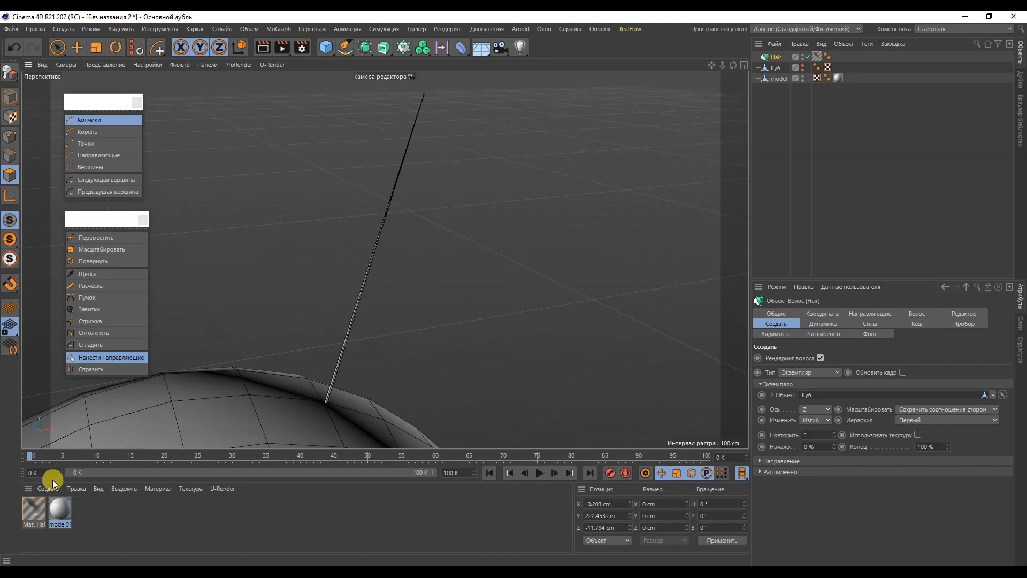
pyautogui.doubleClick(31, 514)
pyautogui.moveTo(318, 86); pyautogui.dragTo(735, 108)
pyautogui.click(593, 234)
pyautogui.click(595, 277)
pyautogui.moveTo(718, 144); pyautogui.dragTo(719, 142)
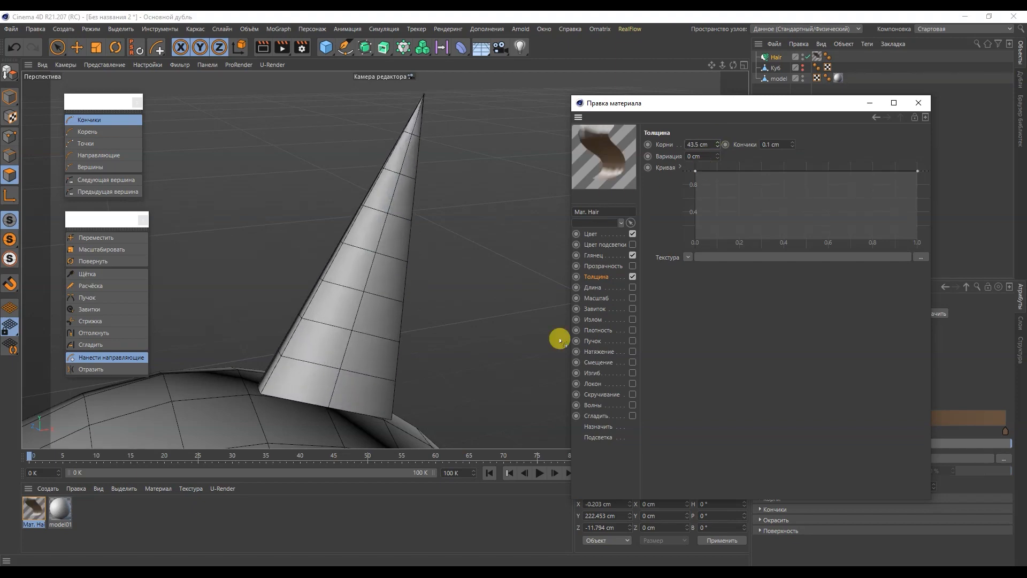
pyautogui.scroll(3, 342, 271)
pyautogui.scroll(-9, 337, 316)
pyautogui.keyDown('alt'); pyautogui.moveTo(348, 358); pyautogui.dragTo(354, 287, button='middle'); pyautogui.keyUp('alt')
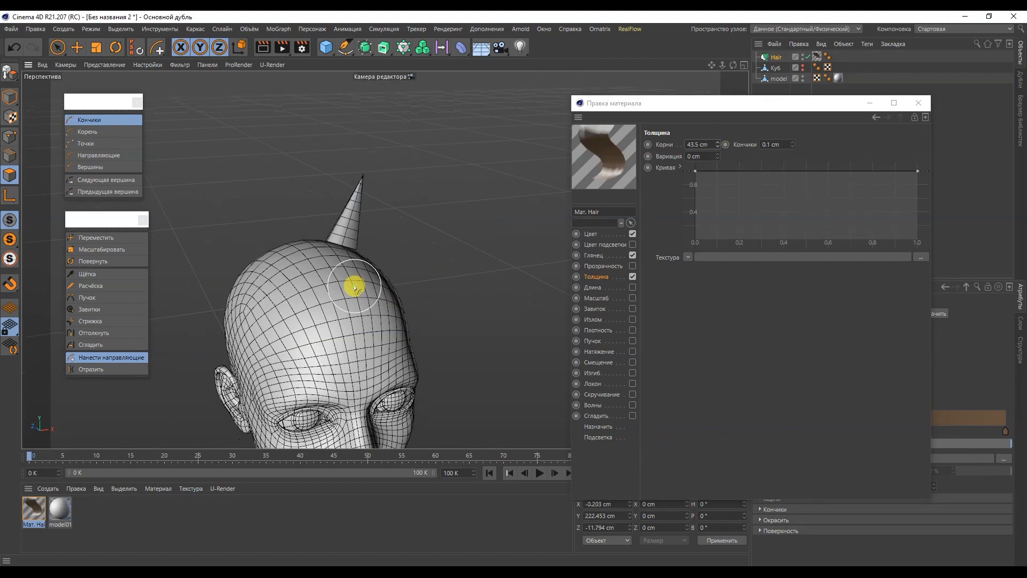
pyautogui.keyDown('alt'); pyautogui.moveTo(356, 289); pyautogui.dragTo(345, 321); pyautogui.keyUp('alt')
pyautogui.moveTo(718, 144); pyautogui.dragTo(718, 143)
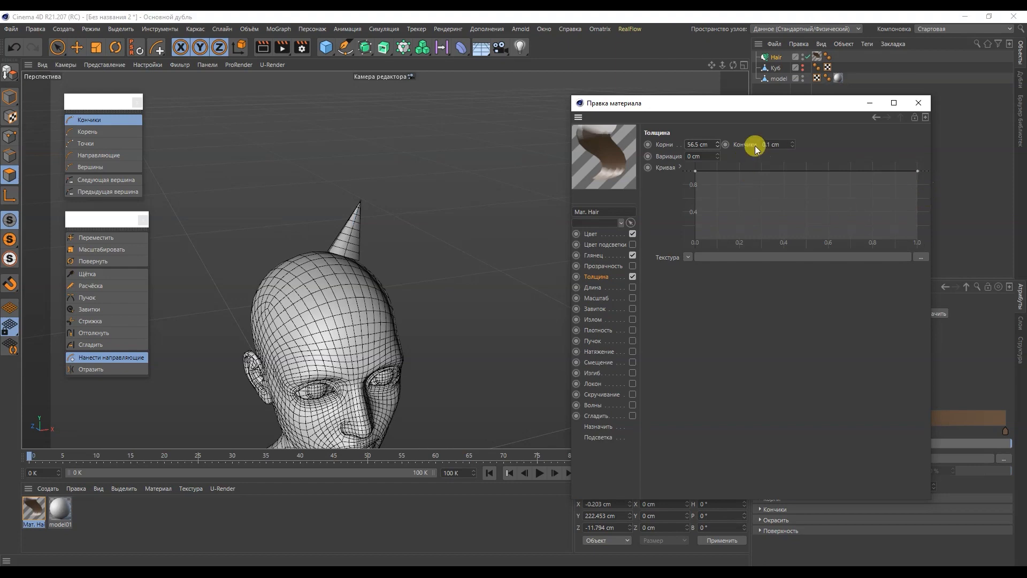
pyautogui.moveTo(793, 143); pyautogui.dragTo(794, 149)
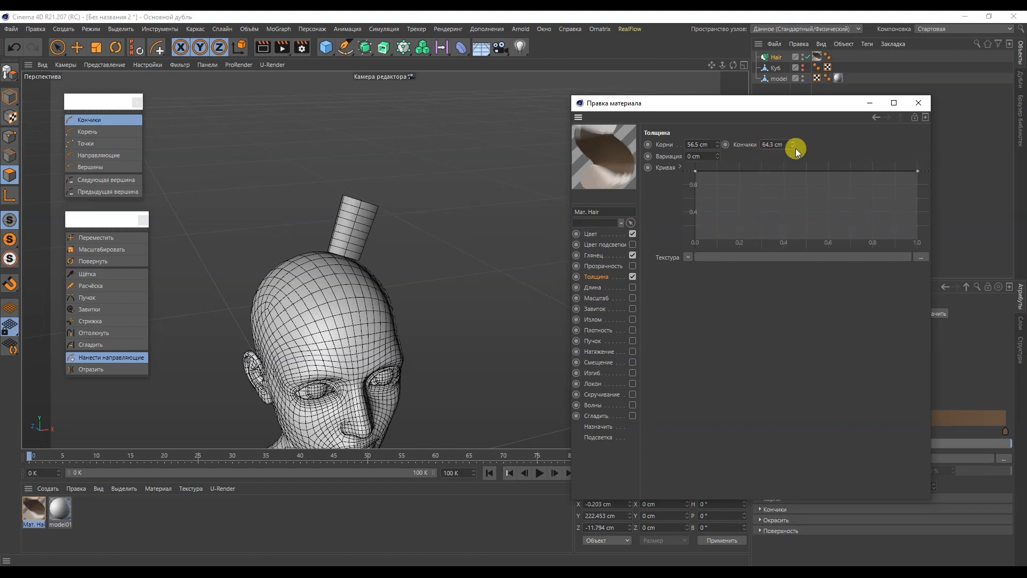
# Set the Hair object's guide length to 245 cm, keeping the material editor clear of the strand.
pyautogui.moveTo(790, 105); pyautogui.dragTo(543, 96)
pyautogui.click(775, 57)
pyautogui.moveTo(477, 104); pyautogui.dragTo(538, 82)
pyautogui.click(867, 314)
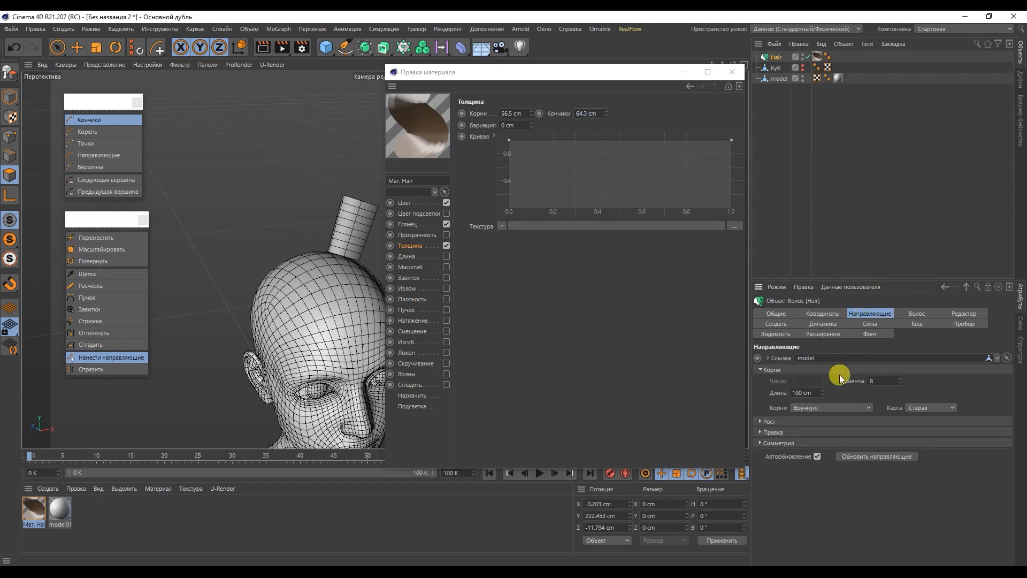
pyautogui.moveTo(820, 390)
pyautogui.mouseDown()
pyautogui.moveTo(877, 384)
pyautogui.moveTo(822, 396)
pyautogui.mouseUp()
pyautogui.moveTo(493, 73); pyautogui.dragTo(557, 73)
pyautogui.keyDown('alt'); pyautogui.moveTo(385, 259); pyautogui.dragTo(330, 229); pyautogui.keyUp('alt')
pyautogui.moveTo(608, 72); pyautogui.dragTo(632, 95)
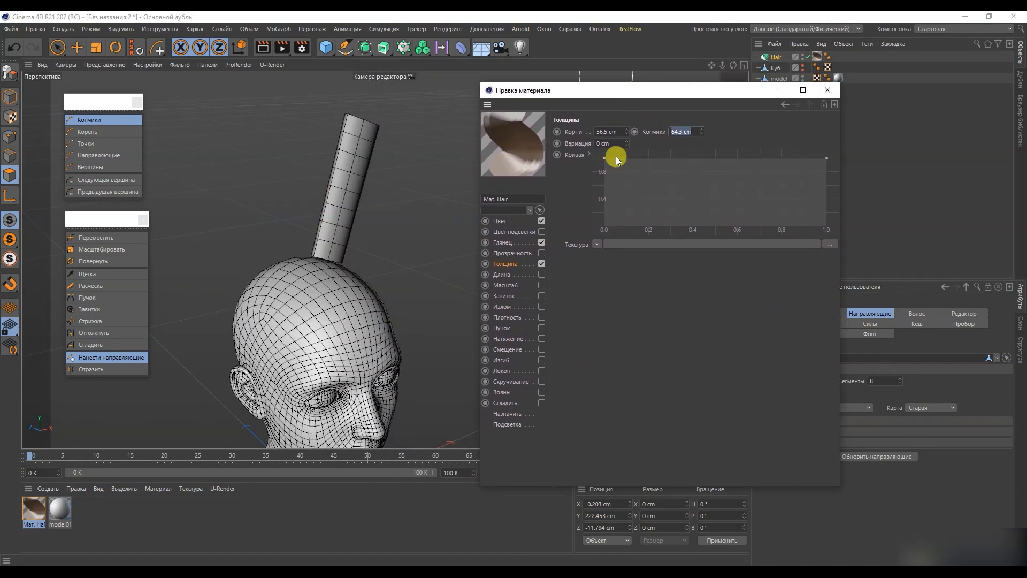
# Set the root thickness to 91.4 cm, shape the thickness curve to bulge mid-strand and taper at the tip, and close the material editor.
pyautogui.keyDown('alt'); pyautogui.moveTo(343, 235); pyautogui.dragTo(305, 242); pyautogui.keyUp('alt')
pyautogui.moveTo(627, 133); pyautogui.dragTo(650, 133)
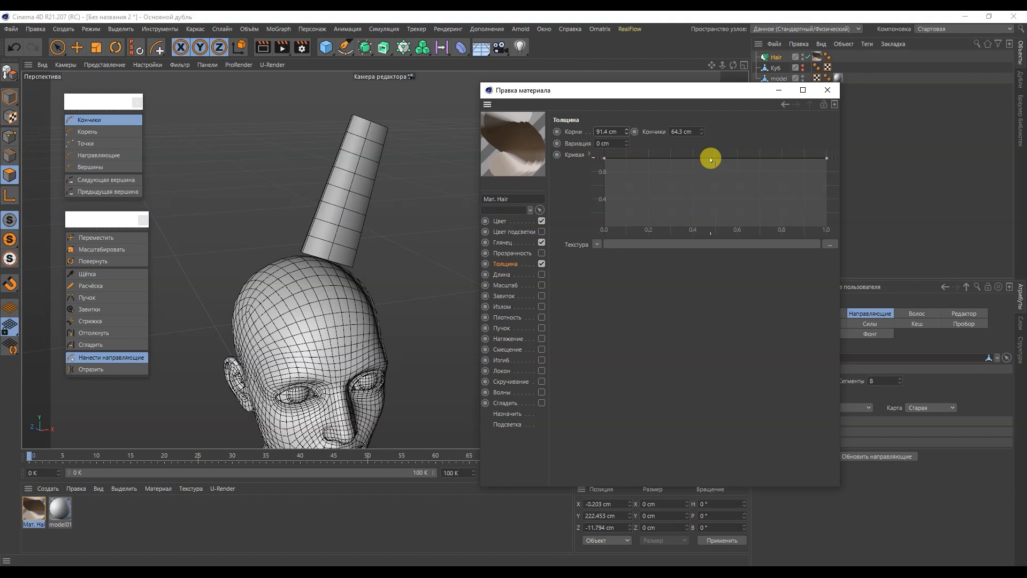
pyautogui.moveTo(605, 159); pyautogui.dragTo(825, 217)
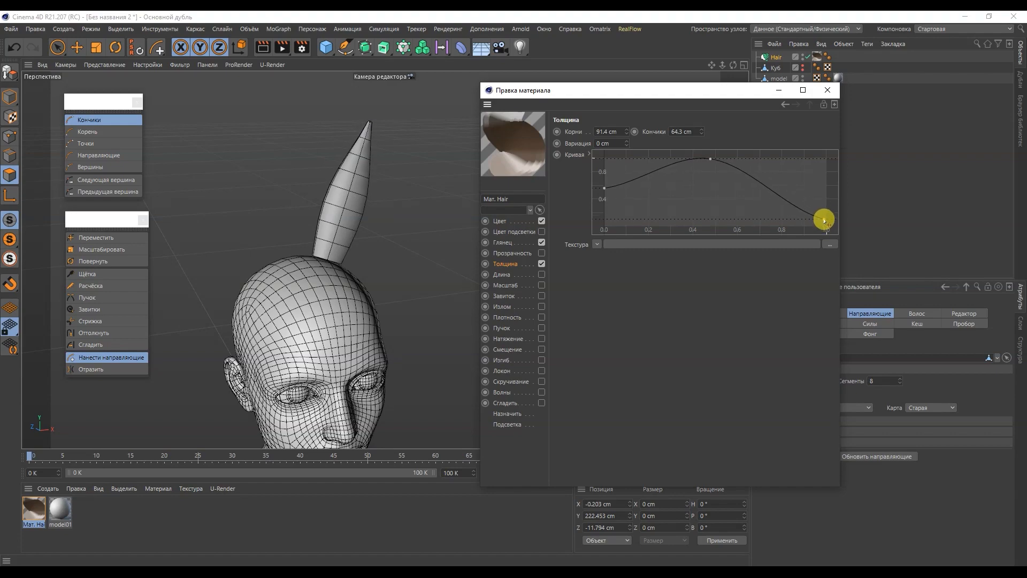
pyautogui.moveTo(333, 195)
pyautogui.keyDown('alt'); pyautogui.mouseDown()
pyautogui.moveTo(500, 214)
pyautogui.moveTo(362, 195)
pyautogui.moveTo(360, 163)
pyautogui.moveTo(348, 171)
pyautogui.mouseUp(); pyautogui.keyUp('alt')
pyautogui.click(819, 92)
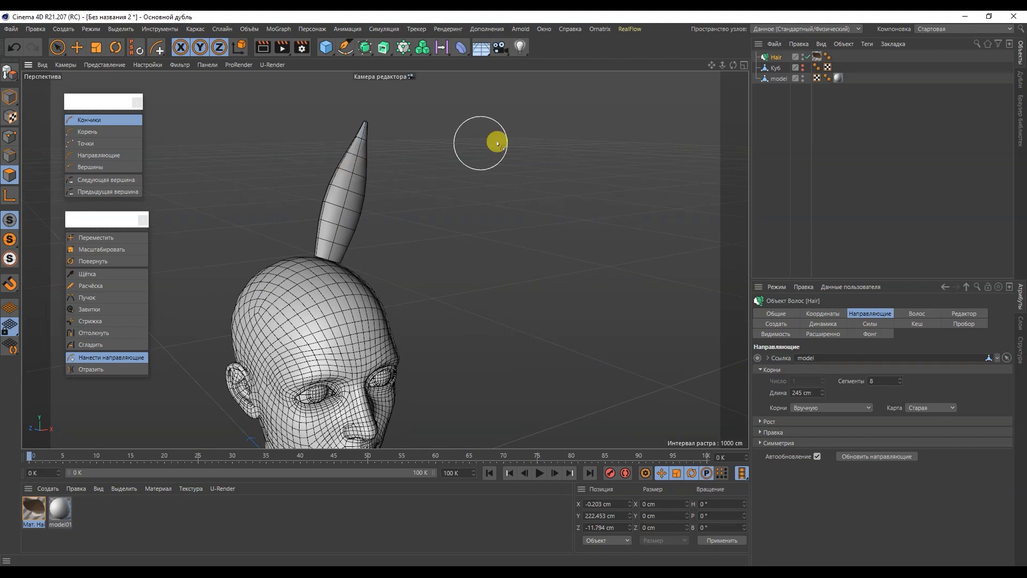
# Set the Hair object's guide segments to 14.
pyautogui.click(914, 313)
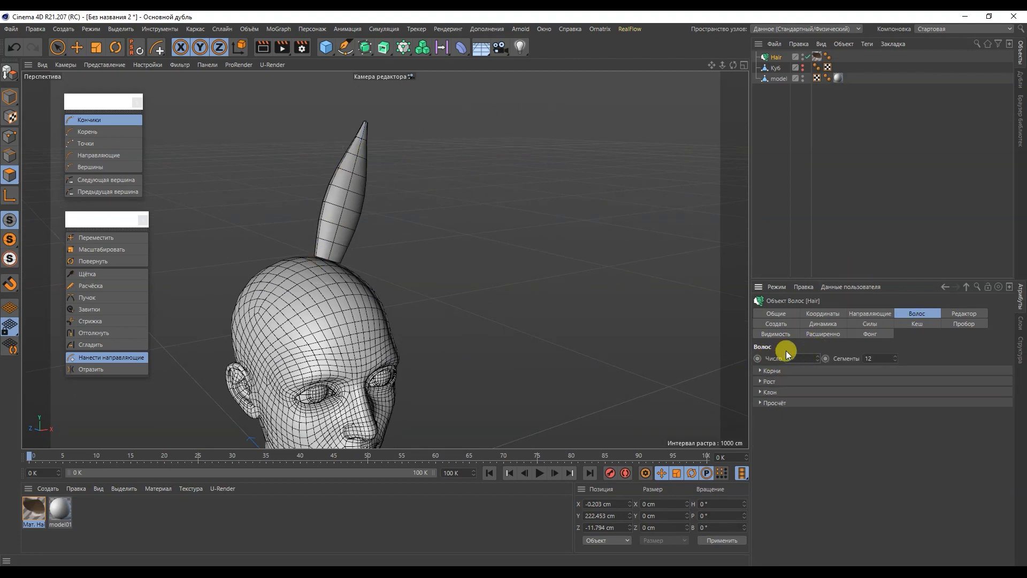
pyautogui.click(872, 313)
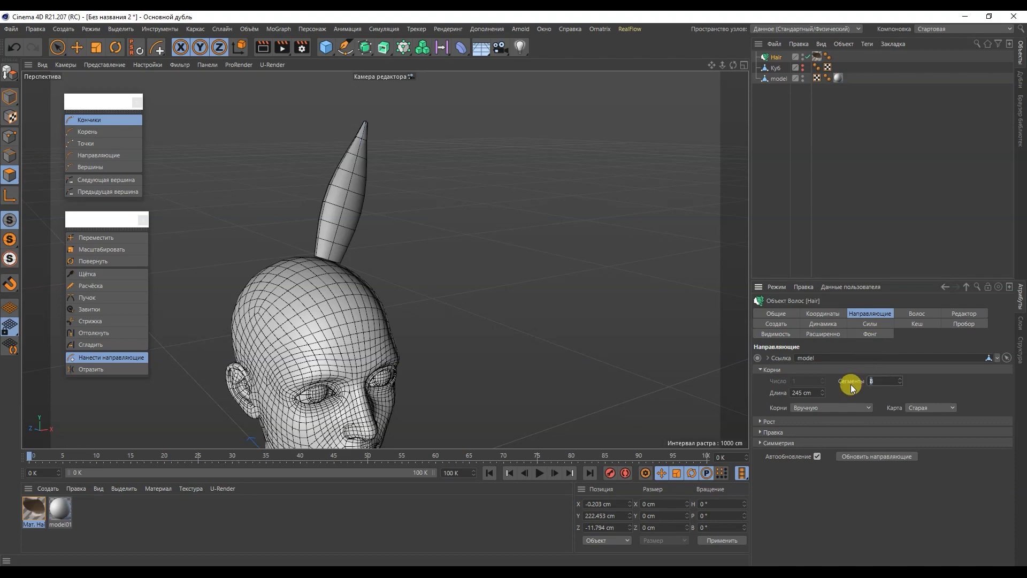
pyautogui.keyDown('alt'); pyautogui.moveTo(370, 205); pyautogui.dragTo(399, 202); pyautogui.keyUp('alt')
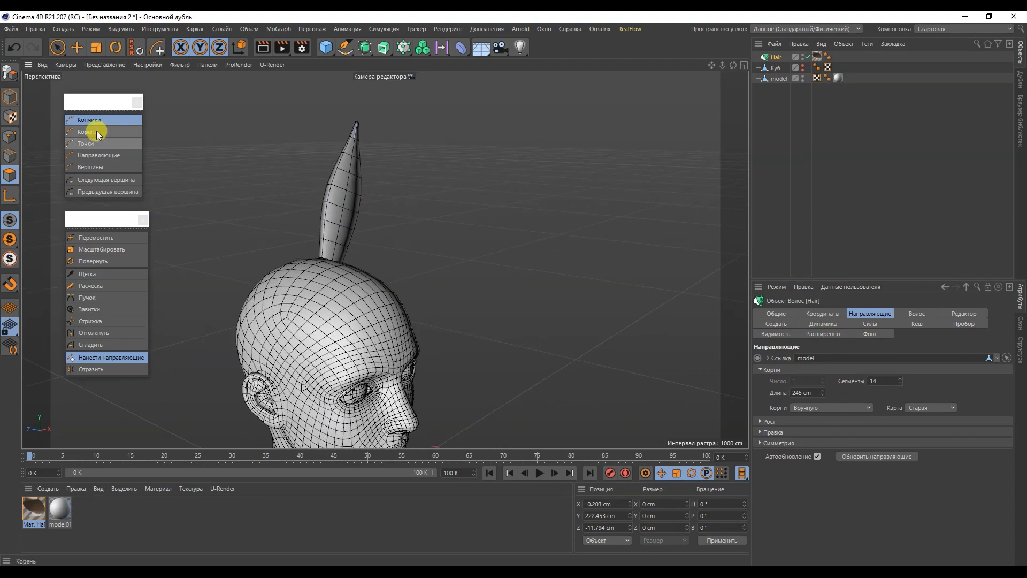
# Activate the hair Brush (Щётка) and add a hair collision tag (Взаимодействие волос) to the head model.
pyautogui.click(117, 273)
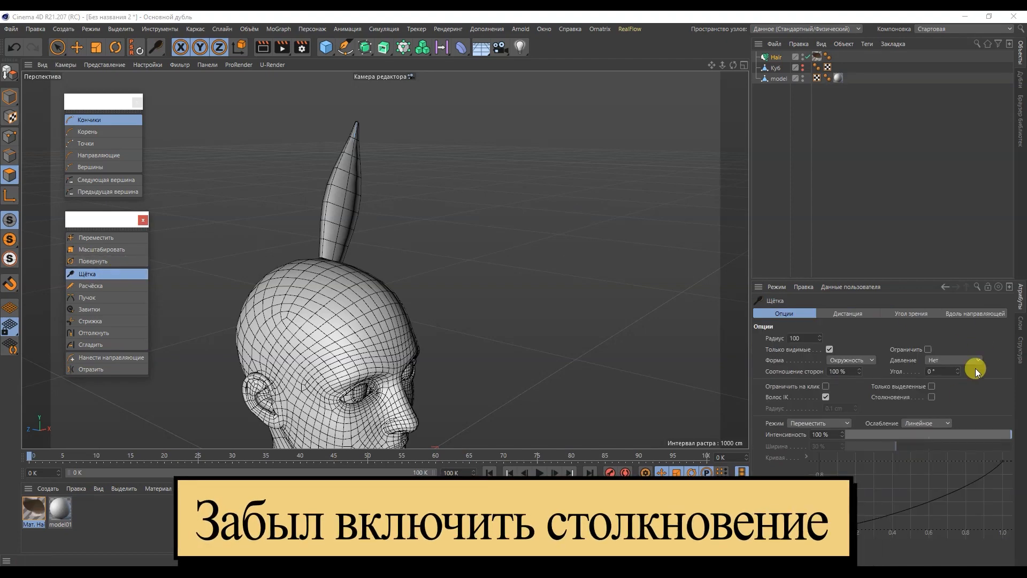
pyautogui.rightClick(779, 78)
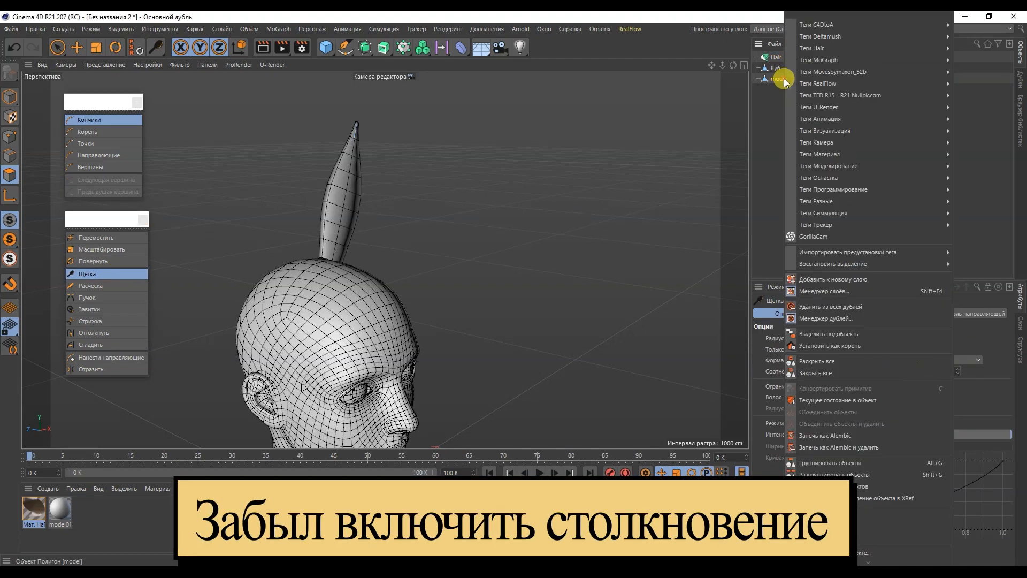
pyautogui.moveTo(827, 51)
pyautogui.click(779, 63)
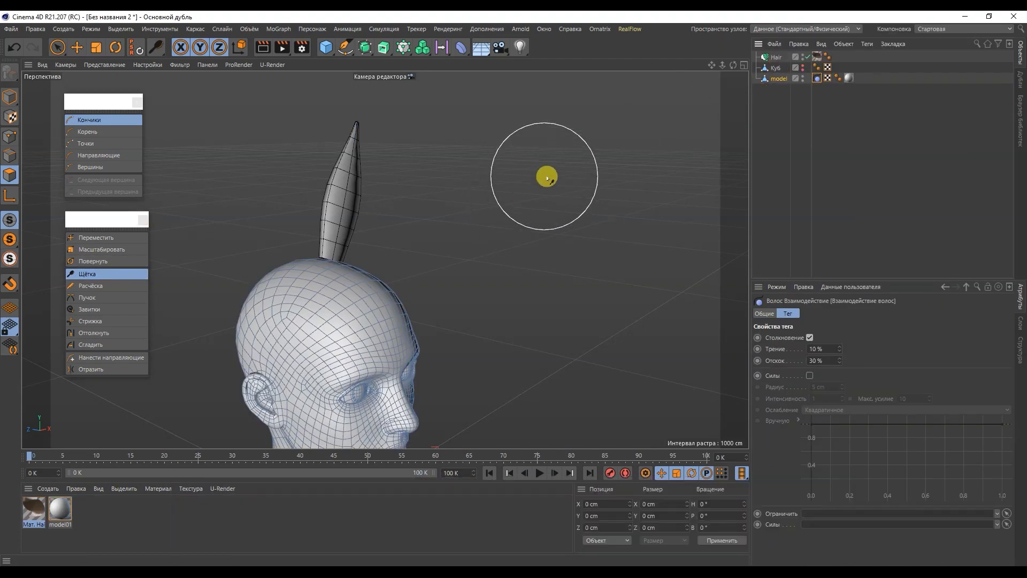
# Comb the strand down along the side of the head with the Brush and switch hair editing to Points (Точки) mode.
pyautogui.click(779, 57)
pyautogui.keyDown('alt'); pyautogui.moveTo(351, 207); pyautogui.dragTo(408, 200); pyautogui.keyUp('alt')
pyautogui.moveTo(342, 160)
pyautogui.mouseDown()
pyautogui.moveTo(428, 174)
pyautogui.moveTo(422, 149)
pyautogui.moveTo(507, 335)
pyautogui.moveTo(472, 318)
pyautogui.moveTo(440, 268)
pyautogui.moveTo(431, 326)
pyautogui.moveTo(428, 307)
pyautogui.moveTo(463, 386)
pyautogui.mouseUp()
pyautogui.moveTo(483, 329)
pyautogui.keyDown('alt'); pyautogui.mouseDown()
pyautogui.moveTo(507, 341)
pyautogui.moveTo(471, 321)
pyautogui.mouseUp(); pyautogui.keyUp('alt')
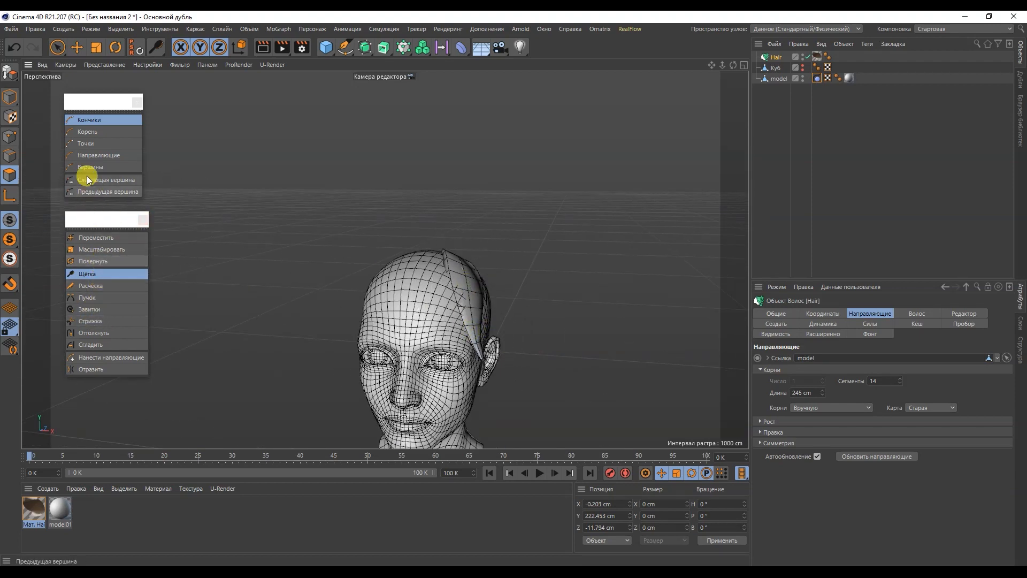
pyautogui.click(86, 142)
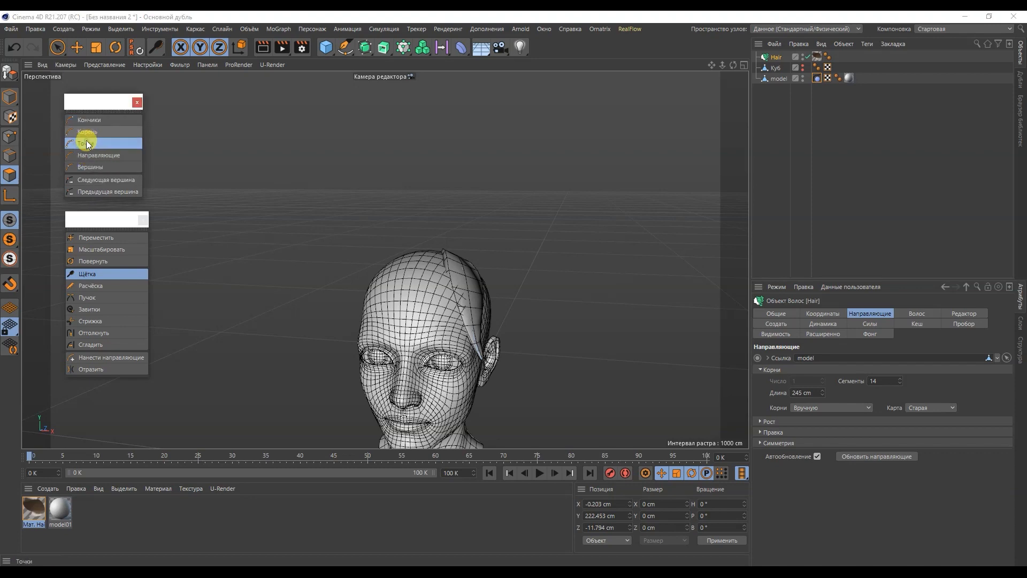
pyautogui.click(86, 147)
pyautogui.keyDown('alt'); pyautogui.moveTo(427, 281); pyautogui.dragTo(459, 284); pyautogui.keyUp('alt')
pyautogui.moveTo(469, 322)
pyautogui.keyDown('alt'); pyautogui.mouseDown()
pyautogui.moveTo(406, 315)
pyautogui.moveTo(425, 302)
pyautogui.moveTo(443, 305)
pyautogui.moveTo(420, 248)
pyautogui.moveTo(443, 252)
pyautogui.mouseUp(); pyautogui.keyUp('alt')
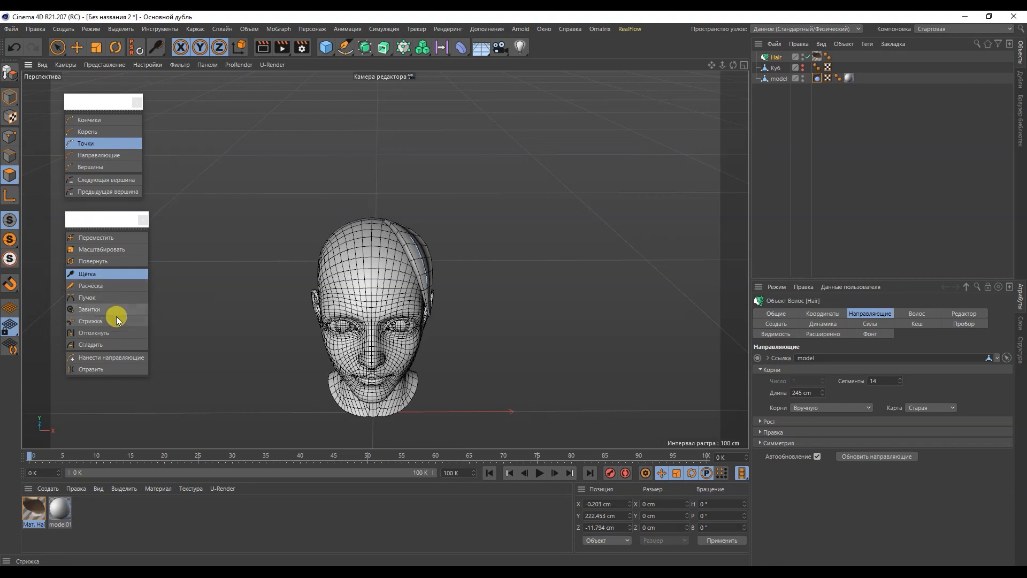
# Activate the Add Guides tool (Нанести направляющие) and set its guide length to 245 cm.
pyautogui.click(123, 356)
pyautogui.keyDown('alt'); pyautogui.moveTo(434, 218); pyautogui.dragTo(526, 307); pyautogui.keyUp('alt')
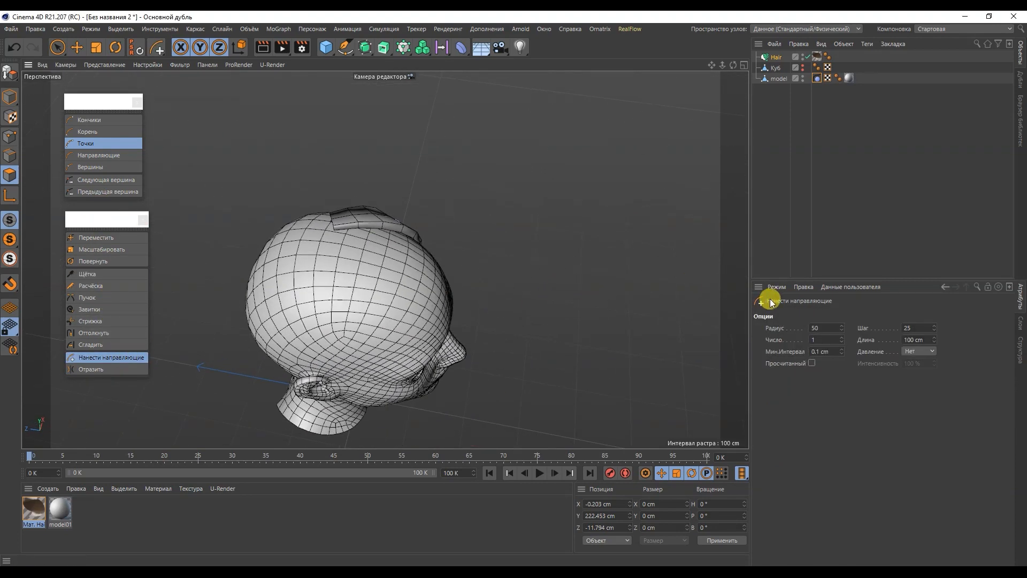
pyautogui.click(777, 57)
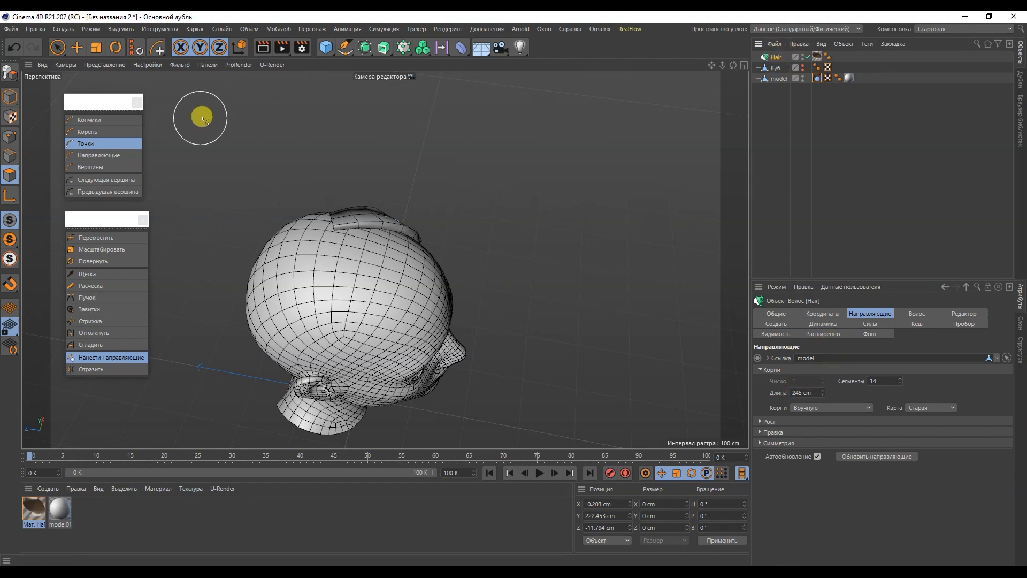
pyautogui.click(112, 357)
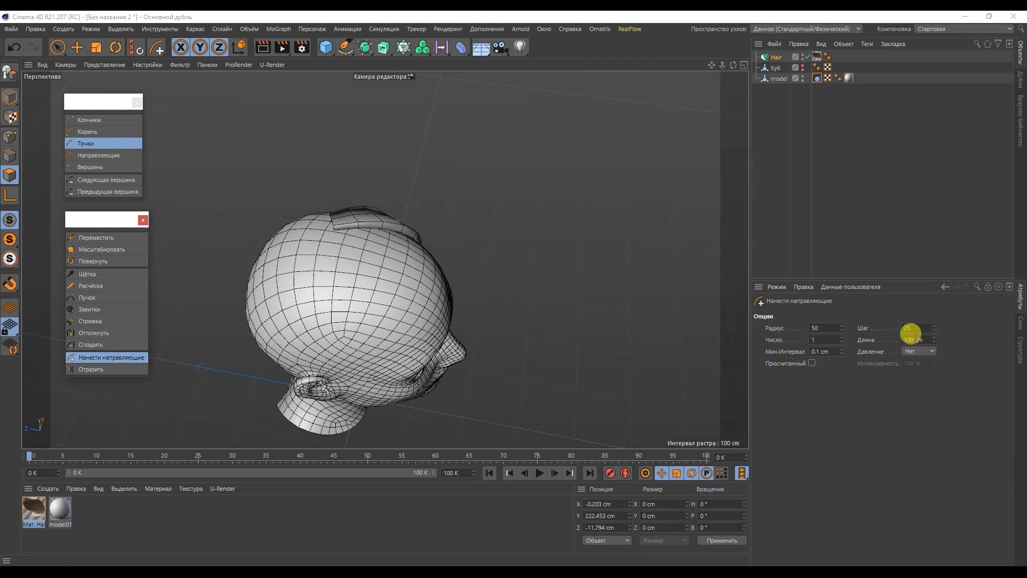
pyautogui.write('245')
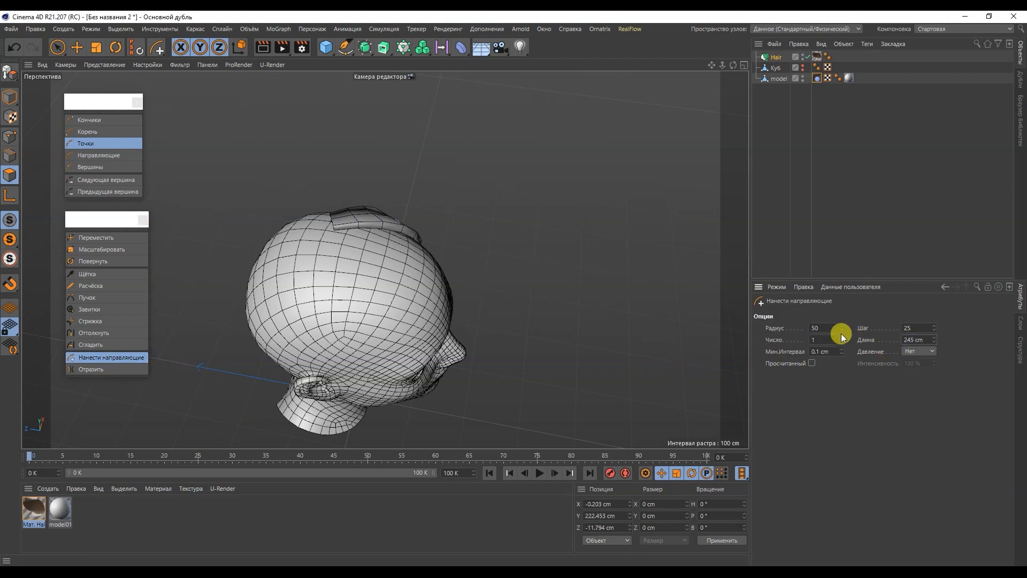
# Plant a second hair guide on the crown of the head model beside the root of the first strand.
pyautogui.keyDown('alt'); pyautogui.moveTo(310, 236); pyautogui.dragTo(340, 223); pyautogui.keyUp('alt')
pyautogui.click(266, 252)
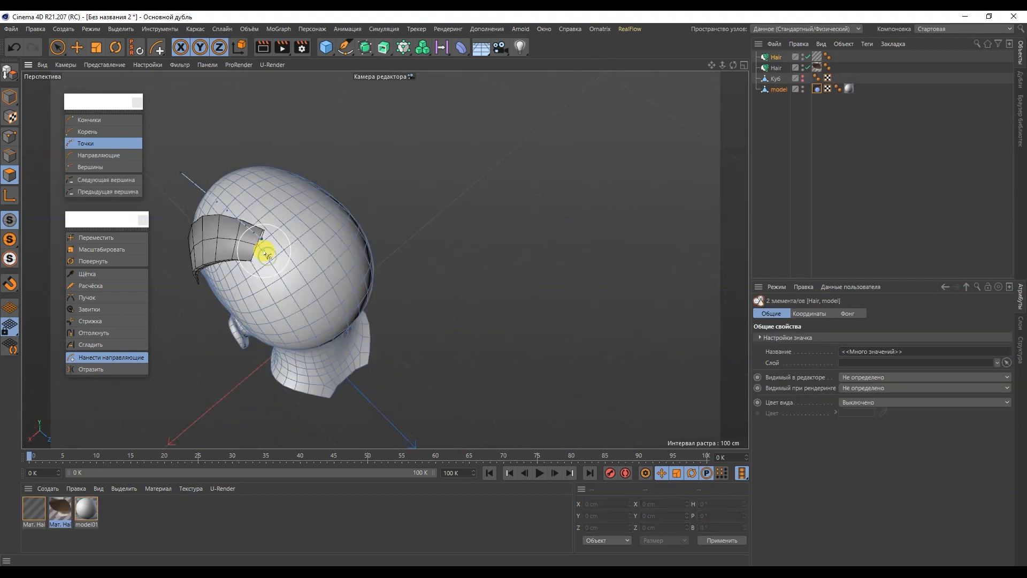
pyautogui.moveTo(269, 272)
pyautogui.keyDown('alt'); pyautogui.mouseDown()
pyautogui.moveTo(127, 217)
pyautogui.moveTo(346, 252)
pyautogui.mouseUp(); pyautogui.keyUp('alt')
pyautogui.keyDown('alt'); pyautogui.moveTo(346, 252); pyautogui.dragTo(261, 266, button='right'); pyautogui.keyUp('alt')
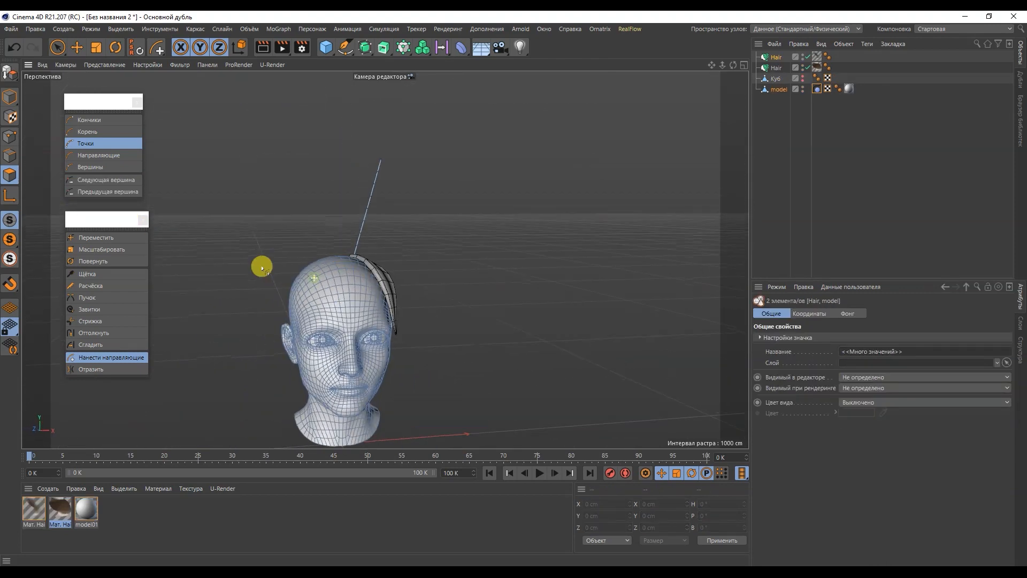
# Adjust the guide segments and the hair count of the new Hair object.
pyautogui.click(771, 67)
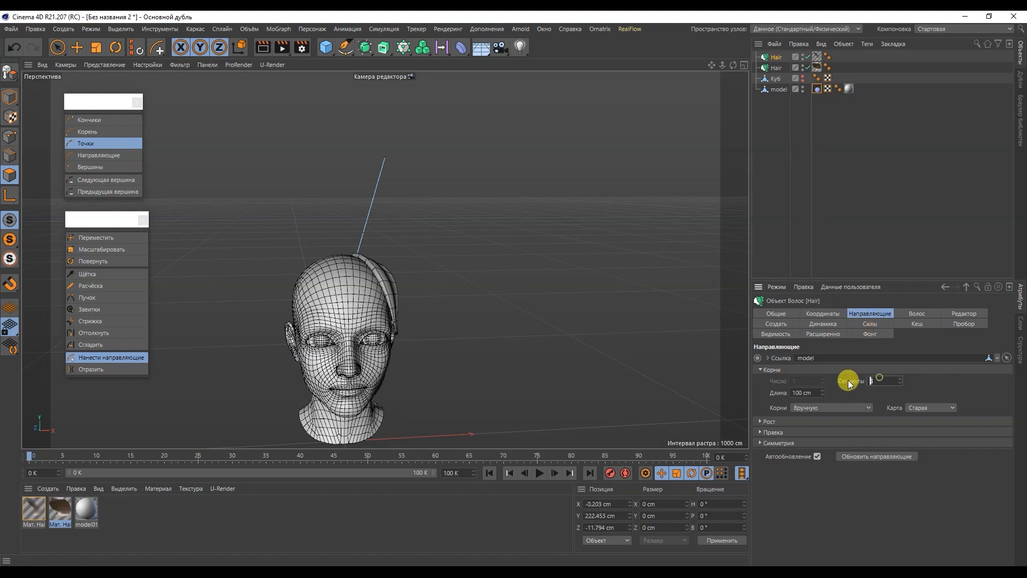
pyautogui.click(916, 314)
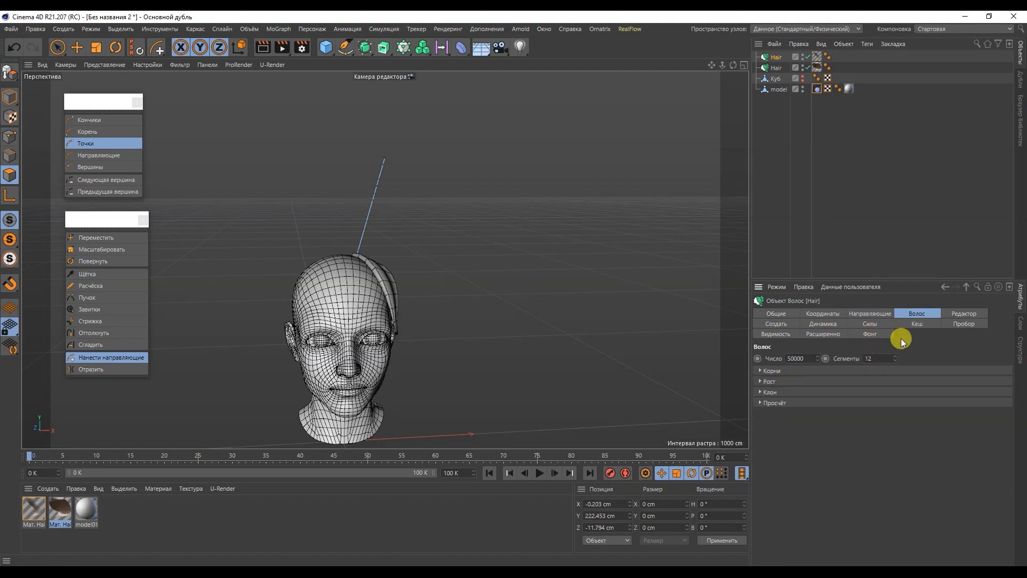
pyautogui.click(805, 359)
# Set the second Hair object to Instance (Экземпляр) with Куб along the Z axis and assign the existing shaped hair material to it.
pyautogui.click(964, 314)
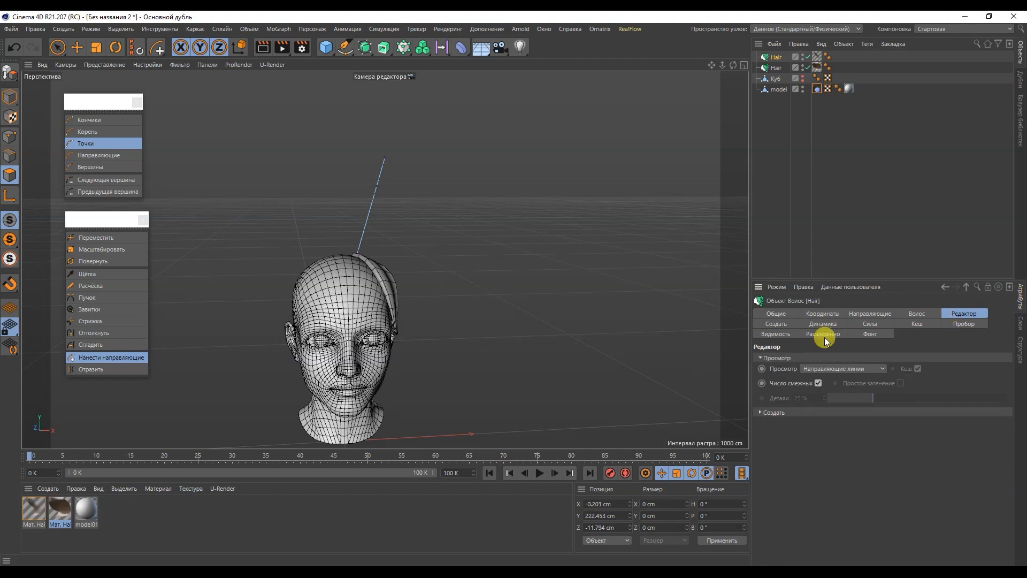
pyautogui.click(777, 324)
pyautogui.click(803, 373)
pyautogui.click(792, 454)
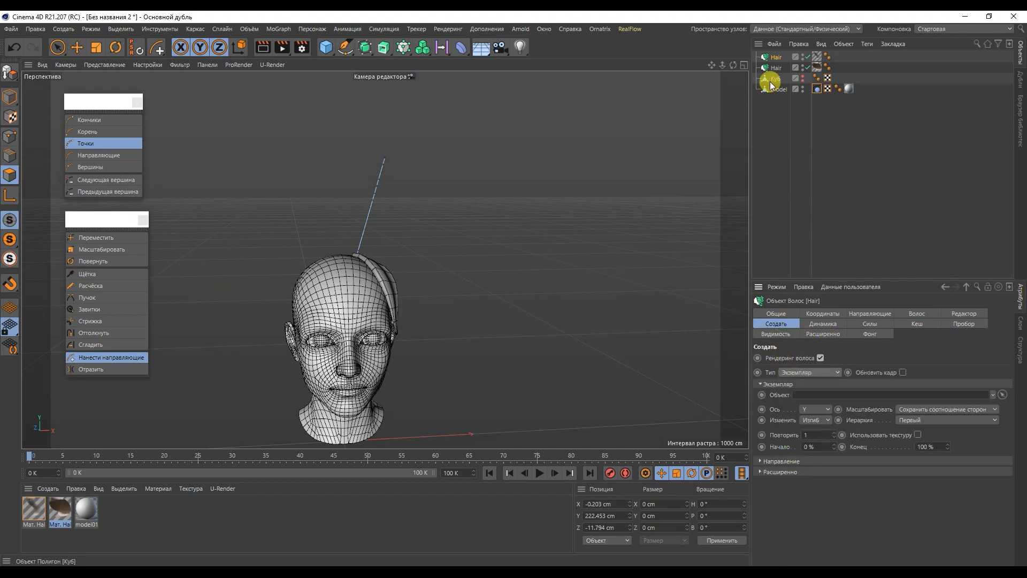
pyautogui.moveTo(50, 505); pyautogui.dragTo(706, 78)
pyautogui.moveTo(820, 58); pyautogui.dragTo(820, 59)
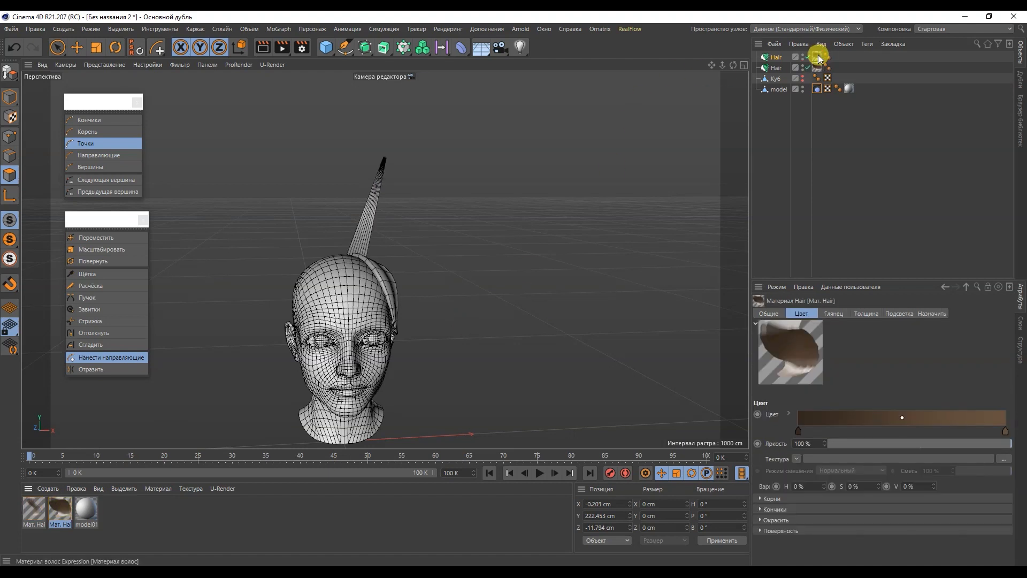
pyautogui.click(777, 57)
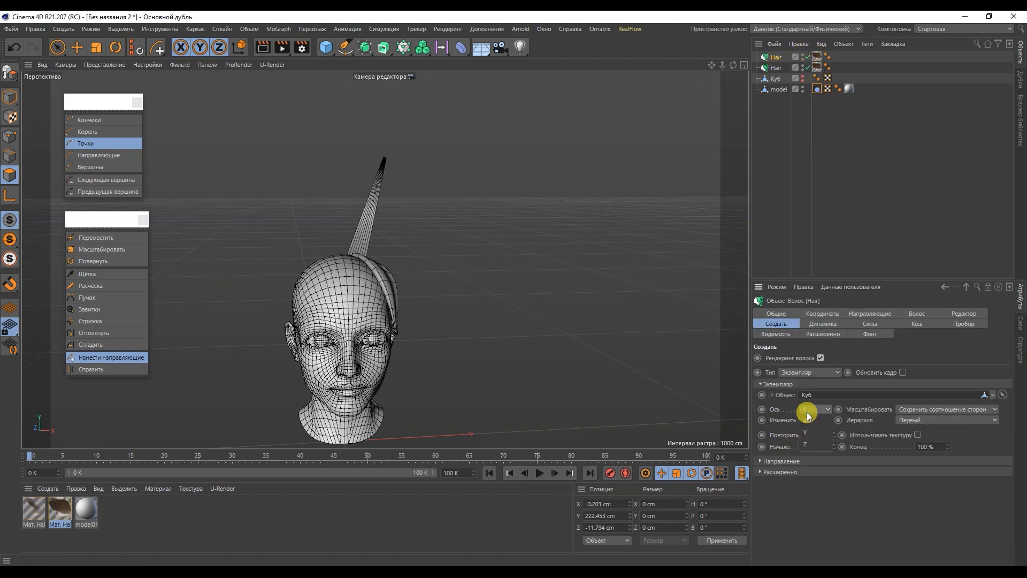
pyautogui.click(804, 447)
# Comb the second strand down from the crown over the forehead with the Brush.
pyautogui.keyDown('alt'); pyautogui.moveTo(357, 222); pyautogui.dragTo(467, 180); pyautogui.keyUp('alt')
pyautogui.click(118, 274)
pyautogui.moveTo(308, 183)
pyautogui.mouseDown()
pyautogui.moveTo(505, 166)
pyautogui.moveTo(390, 217)
pyautogui.moveTo(557, 286)
pyautogui.mouseUp()
pyautogui.moveTo(407, 252)
pyautogui.mouseDown()
pyautogui.moveTo(448, 262)
pyautogui.moveTo(294, 315)
pyautogui.moveTo(443, 314)
pyautogui.mouseUp()
pyautogui.moveTo(443, 314)
pyautogui.mouseDown()
pyautogui.moveTo(468, 263)
pyautogui.moveTo(499, 341)
pyautogui.mouseUp()
pyautogui.moveTo(499, 342)
pyautogui.keyDown('alt'); pyautogui.mouseDown()
pyautogui.moveTo(316, 326)
pyautogui.moveTo(498, 343)
pyautogui.mouseUp(); pyautogui.keyUp('alt')
pyautogui.moveTo(495, 321)
pyautogui.mouseDown()
pyautogui.moveTo(513, 352)
pyautogui.moveTo(417, 334)
pyautogui.moveTo(495, 345)
pyautogui.mouseUp()
pyautogui.scroll(5, 496, 345)
pyautogui.keyDown('alt'); pyautogui.moveTo(477, 392); pyautogui.dragTo(330, 310); pyautogui.keyUp('alt')
pyautogui.scroll(-4, 343, 311)
pyautogui.keyDown('alt'); pyautogui.moveTo(466, 329); pyautogui.dragTo(485, 321); pyautogui.keyUp('alt')
# Plant a third hair guide on top of the head model beside the second strand.
pyautogui.click(773, 66)
pyautogui.moveTo(616, 423)
pyautogui.keyDown('alt'); pyautogui.mouseDown()
pyautogui.moveTo(573, 390)
pyautogui.moveTo(615, 423)
pyautogui.mouseUp(); pyautogui.keyUp('alt')
pyautogui.scroll(-1, 550, 227)
pyautogui.click(779, 89)
pyautogui.click(111, 357)
pyautogui.keyDown('alt'); pyautogui.moveTo(321, 321); pyautogui.dragTo(471, 321); pyautogui.keyUp('alt')
pyautogui.scroll(3, 445, 321)
pyautogui.click(444, 320)
pyautogui.scroll(-3, 442, 239)
pyautogui.keyDown('alt'); pyautogui.moveTo(273, 244); pyautogui.dragTo(407, 209); pyautogui.keyUp('alt')
# Set the third Hair object's generation type to Instance (Экземпляр), using Куб as the object along the Z axis.
pyautogui.click(777, 58)
pyautogui.click(874, 313)
pyautogui.click(915, 313)
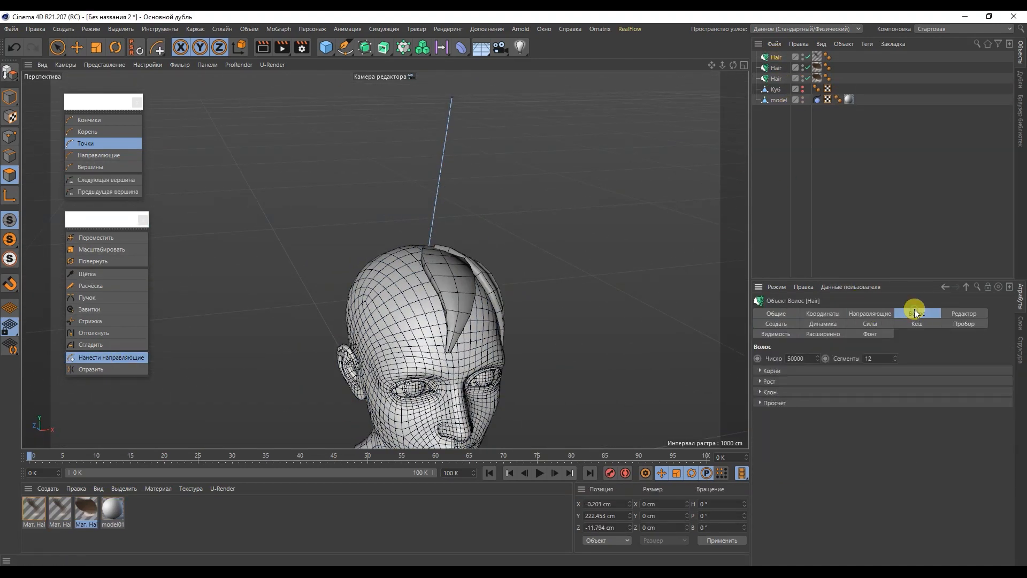
pyautogui.click(776, 324)
pyautogui.click(810, 371)
pyautogui.click(802, 450)
pyautogui.moveTo(776, 89); pyautogui.dragTo(824, 394)
pyautogui.click(815, 409)
pyautogui.click(815, 438)
# Comb the third strand down over the forehead beside the second one with the Brush.
pyautogui.keyDown('alt'); pyautogui.moveTo(321, 267); pyautogui.dragTo(482, 267); pyautogui.keyUp('alt')
pyautogui.click(87, 274)
pyautogui.moveTo(418, 123)
pyautogui.mouseDown()
pyautogui.moveTo(508, 234)
pyautogui.moveTo(579, 256)
pyautogui.mouseUp()
pyautogui.keyDown('alt'); pyautogui.moveTo(579, 257); pyautogui.dragTo(507, 189); pyautogui.keyUp('alt')
pyautogui.moveTo(590, 278)
pyautogui.keyDown('alt'); pyautogui.mouseDown()
pyautogui.moveTo(553, 276)
pyautogui.moveTo(573, 233)
pyautogui.moveTo(562, 266)
pyautogui.moveTo(592, 286)
pyautogui.moveTo(423, 230)
pyautogui.moveTo(484, 203)
pyautogui.mouseUp(); pyautogui.keyUp('alt')
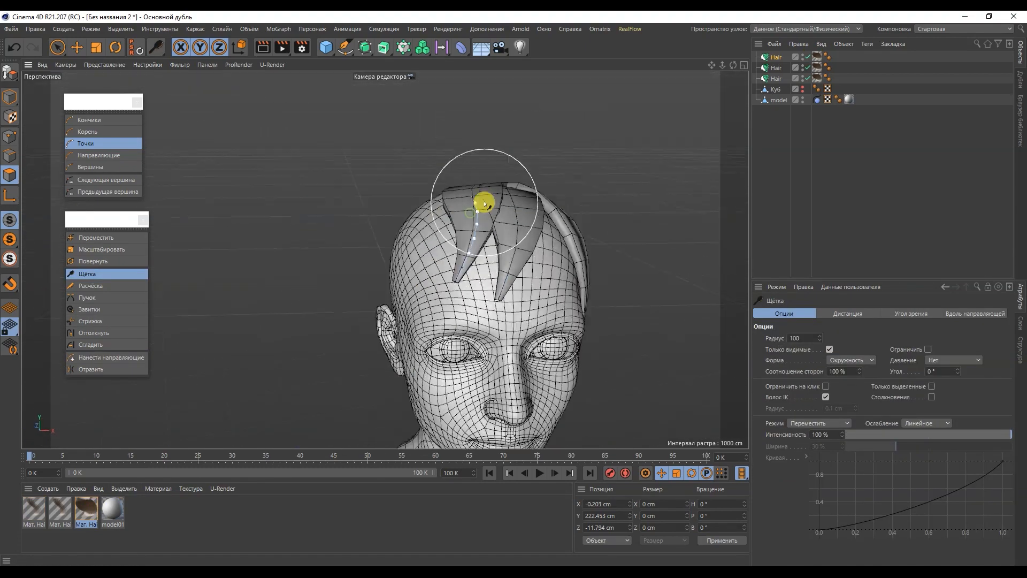
# Select the head model and plant a fourth hair guide on top of the head beside the forehead strands.
pyautogui.click(776, 58)
pyautogui.moveTo(412, 206)
pyautogui.keyDown('alt'); pyautogui.mouseDown()
pyautogui.moveTo(436, 202)
pyautogui.moveTo(495, 314)
pyautogui.moveTo(468, 236)
pyautogui.moveTo(491, 230)
pyautogui.moveTo(495, 316)
pyautogui.moveTo(451, 220)
pyautogui.moveTo(539, 266)
pyautogui.mouseUp(); pyautogui.keyUp('alt')
pyautogui.click(779, 69)
pyautogui.click(779, 100)
pyautogui.keyDown('alt'); pyautogui.moveTo(385, 259); pyautogui.dragTo(314, 197); pyautogui.keyUp('alt')
pyautogui.click(107, 357)
pyautogui.click(369, 195)
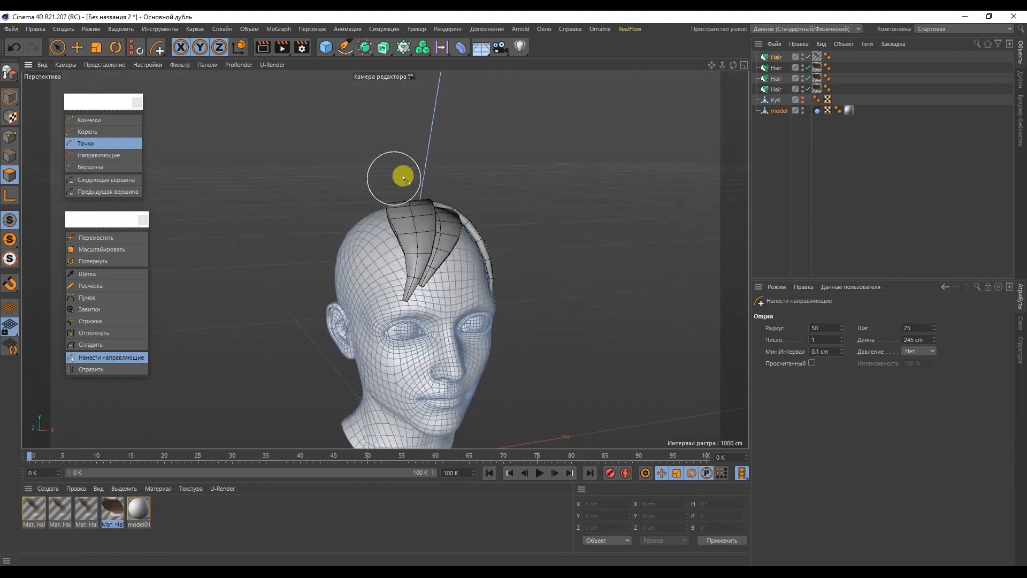
# Set the fourth Hair object to Instance (Экземпляр) with Куб as the object and assign the shaped hair material to it.
pyautogui.click(776, 57)
pyautogui.click(917, 313)
pyautogui.click(776, 323)
pyautogui.click(810, 372)
pyautogui.moveTo(778, 149); pyautogui.dragTo(821, 394)
pyautogui.moveTo(112, 509); pyautogui.dragTo(817, 57)
pyautogui.moveTo(374, 321)
pyautogui.keyDown('alt'); pyautogui.mouseDown()
pyautogui.moveTo(470, 321)
pyautogui.moveTo(407, 279)
pyautogui.mouseUp(); pyautogui.keyUp('alt')
# Comb the fourth strand down against the head with the Brush and enable its Collisions (Столкновения) option.
pyautogui.click(107, 274)
pyautogui.moveTo(402, 160)
pyautogui.mouseDown()
pyautogui.moveTo(449, 316)
pyautogui.moveTo(530, 321)
pyautogui.mouseUp()
pyautogui.click(933, 398)
pyautogui.moveTo(588, 375)
pyautogui.keyDown('alt'); pyautogui.mouseDown()
pyautogui.moveTo(528, 397)
pyautogui.moveTo(532, 374)
pyautogui.moveTo(589, 345)
pyautogui.moveTo(555, 299)
pyautogui.moveTo(468, 339)
pyautogui.moveTo(447, 328)
pyautogui.moveTo(482, 262)
pyautogui.mouseUp(); pyautogui.keyUp('alt')
# Plant a fifth hair guide on the rear part of the head model's crown.
pyautogui.click(778, 111)
pyautogui.click(107, 357)
pyautogui.click(330, 213)
pyautogui.keyDown('alt'); pyautogui.moveTo(369, 225); pyautogui.dragTo(254, 174); pyautogui.keyUp('alt')
# Set the fifth Hair object's generation type to Instance (Экземпляр), using Куб as the object.
pyautogui.click(776, 58)
pyautogui.click(809, 373)
pyautogui.click(808, 447)
pyautogui.moveTo(776, 111); pyautogui.dragTo(824, 396)
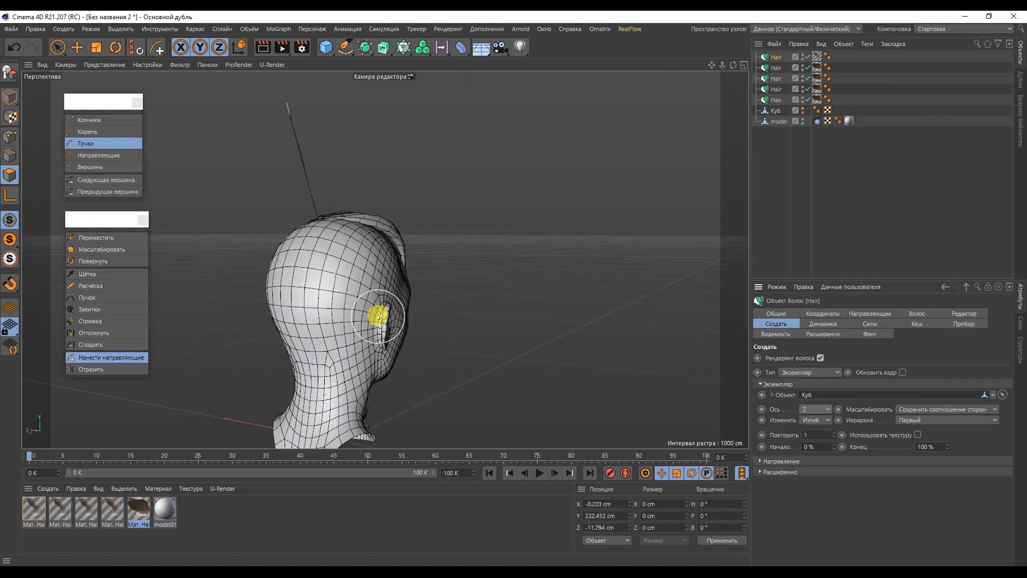
pyautogui.keyDown('alt'); pyautogui.moveTo(336, 446); pyautogui.dragTo(420, 175); pyautogui.keyUp('alt')
# Set the fifth Hair object's guide length to 409 cm and comb its strand down behind the ear with the Brush.
pyautogui.click(107, 274)
pyautogui.moveTo(381, 246)
pyautogui.keyDown('alt'); pyautogui.mouseDown()
pyautogui.moveTo(453, 252)
pyautogui.moveTo(451, 183)
pyautogui.mouseUp(); pyautogui.keyUp('alt')
pyautogui.click(776, 58)
pyautogui.click(870, 314)
pyautogui.moveTo(823, 392); pyautogui.dragTo(822, 364)
pyautogui.moveTo(428, 331)
pyautogui.keyDown('alt'); pyautogui.mouseDown()
pyautogui.moveTo(489, 346)
pyautogui.moveTo(407, 339)
pyautogui.mouseUp(); pyautogui.keyUp('alt')
pyautogui.moveTo(407, 339)
pyautogui.keyDown('alt'); pyautogui.mouseDown()
pyautogui.moveTo(380, 335)
pyautogui.moveTo(386, 344)
pyautogui.mouseUp(); pyautogui.keyUp('alt')
pyautogui.moveTo(480, 204)
pyautogui.keyDown('alt'); pyautogui.mouseDown()
pyautogui.moveTo(360, 342)
pyautogui.moveTo(380, 222)
pyautogui.moveTo(402, 282)
pyautogui.moveTo(321, 271)
pyautogui.mouseUp(); pyautogui.keyUp('alt')
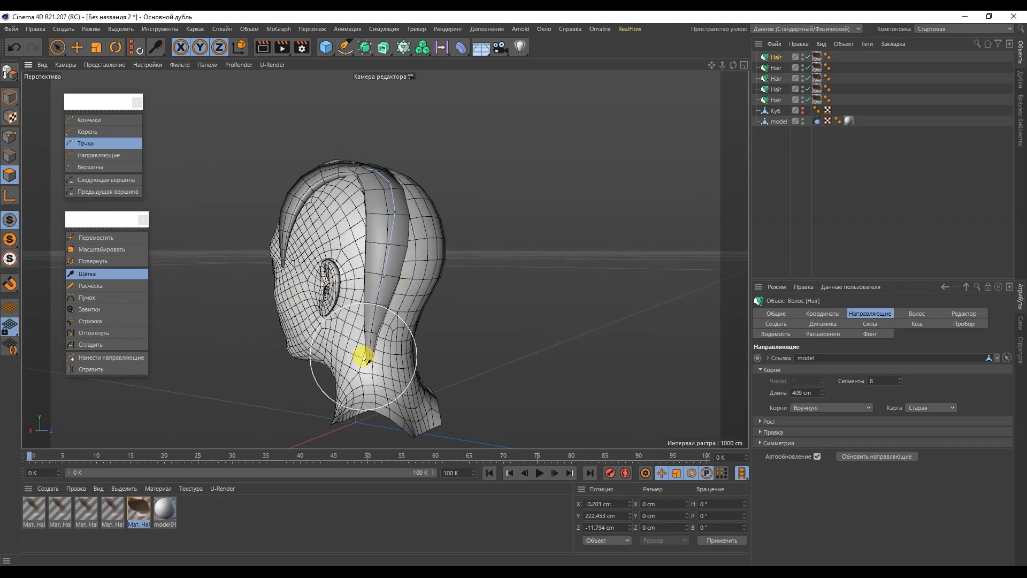
# Duplicate the shaped hair material.
pyautogui.click(138, 512)
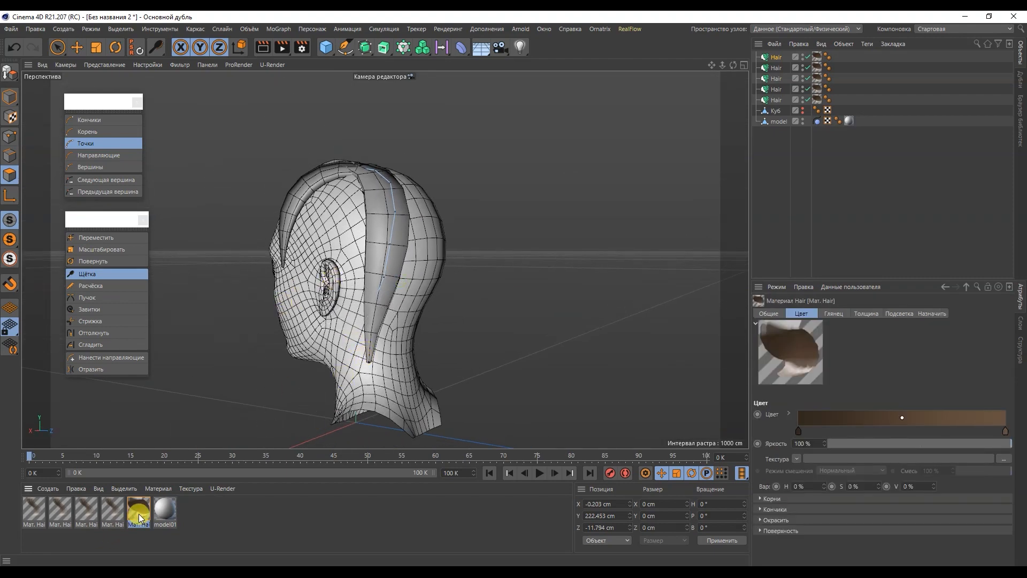
pyautogui.hotkey('ctrl', 'c')
pyautogui.hotkey('ctrl', 'v')
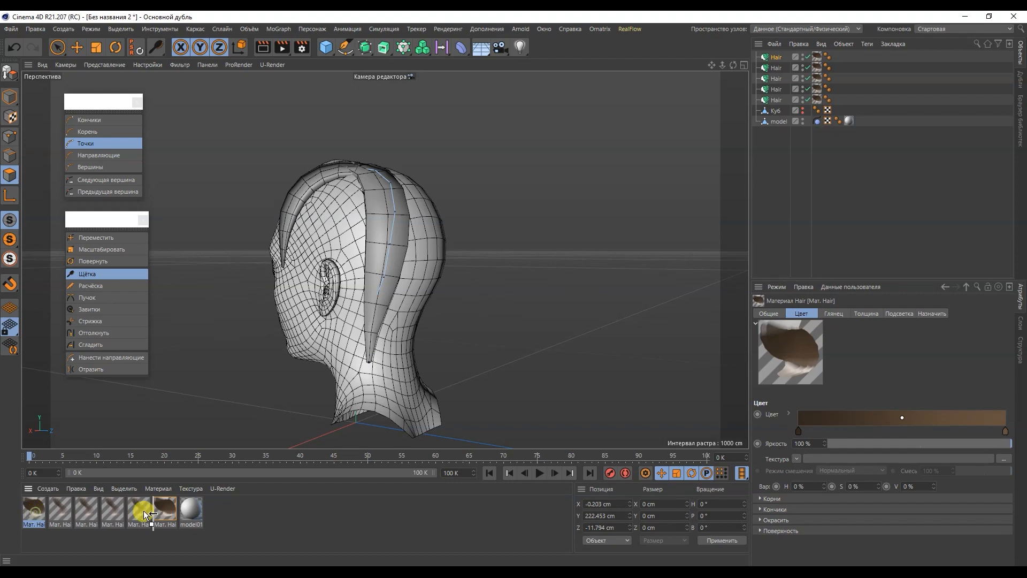
# Assign the duplicated material to the strand behind the ear and raise the tip end of its thickness curve for a blunter tip.
pyautogui.doubleClick(147, 516)
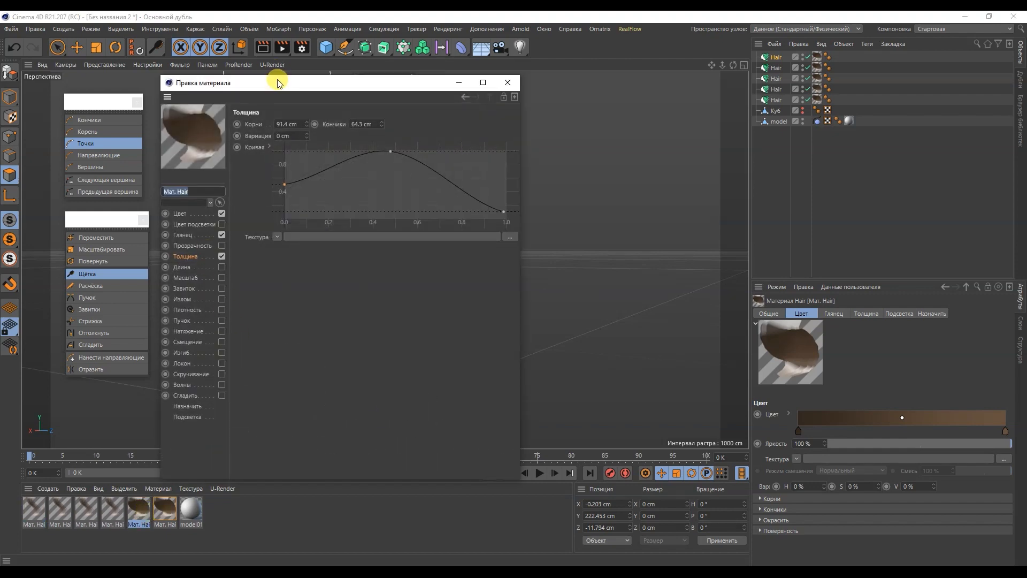
pyautogui.moveTo(278, 82); pyautogui.dragTo(630, 129)
pyautogui.moveTo(138, 508); pyautogui.dragTo(606, 287)
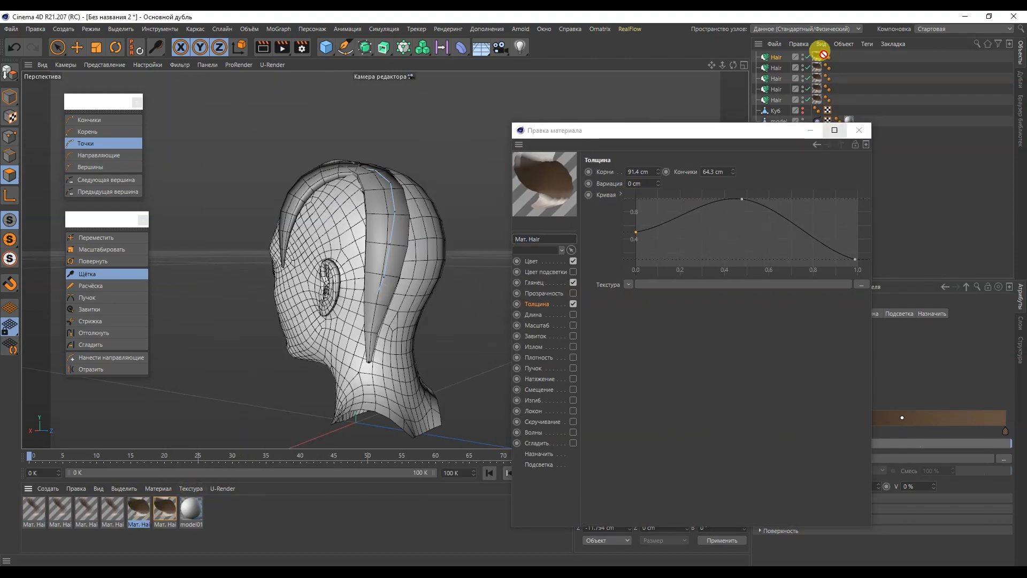
pyautogui.moveTo(856, 261); pyautogui.dragTo(856, 236)
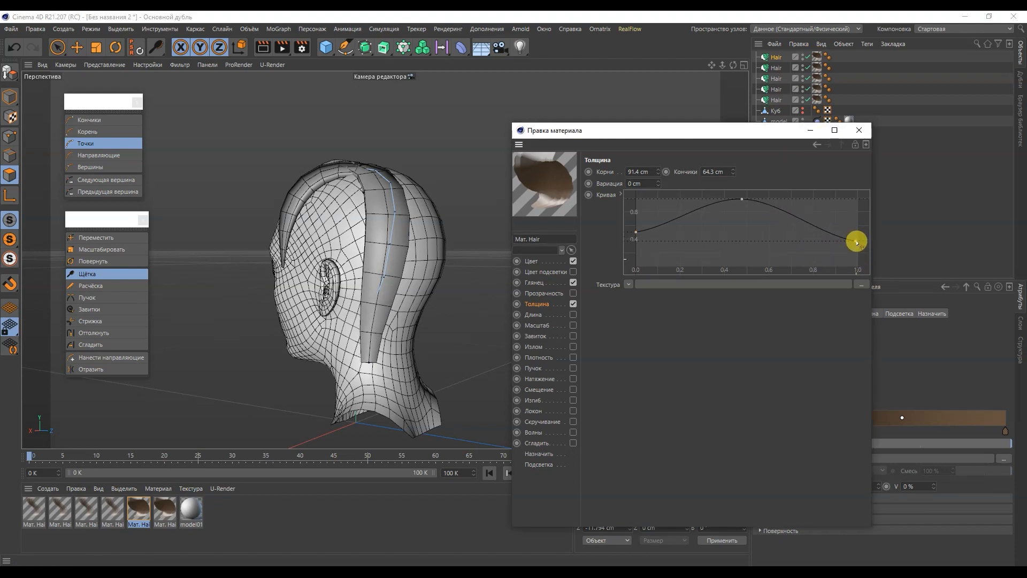
pyautogui.click(859, 130)
# Plant a sixth guide on the back of the crown with 14 segments and 409 cm length, and set it to instance Куб.
pyautogui.keyDown('alt'); pyautogui.moveTo(412, 270); pyautogui.dragTo(251, 369); pyautogui.keyUp('alt')
pyautogui.click(778, 121)
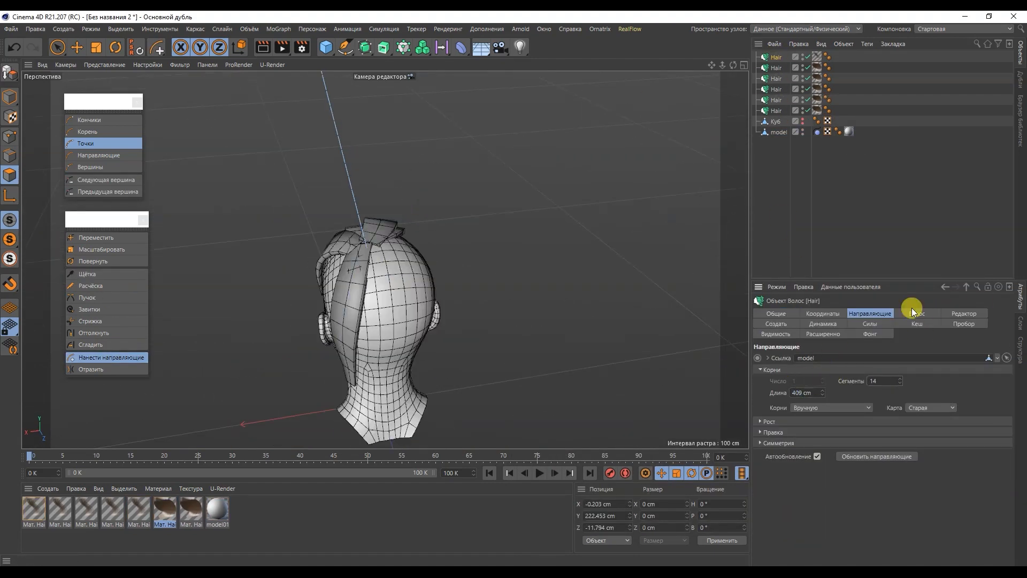
pyautogui.click(778, 324)
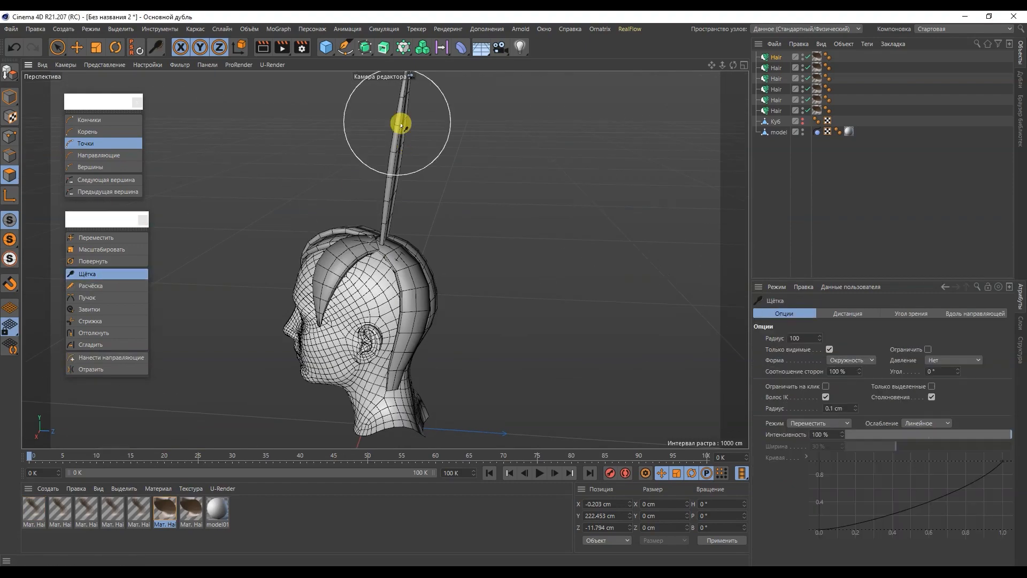
# Comb the sixth strand down the back of the head with the Brush.
pyautogui.moveTo(401, 125); pyautogui.dragTo(436, 420)
pyautogui.keyDown('alt'); pyautogui.moveTo(431, 367); pyautogui.dragTo(314, 367); pyautogui.keyUp('alt')
pyautogui.moveTo(413, 298)
pyautogui.keyDown('alt'); pyautogui.mouseDown()
pyautogui.moveTo(471, 332)
pyautogui.moveTo(425, 371)
pyautogui.moveTo(339, 340)
pyautogui.moveTo(377, 337)
pyautogui.mouseUp(); pyautogui.keyUp('alt')
# Plant a seventh guide on the back of the crown beside the sixth strand and instance Куб on it along the Z axis.
pyautogui.click(779, 122)
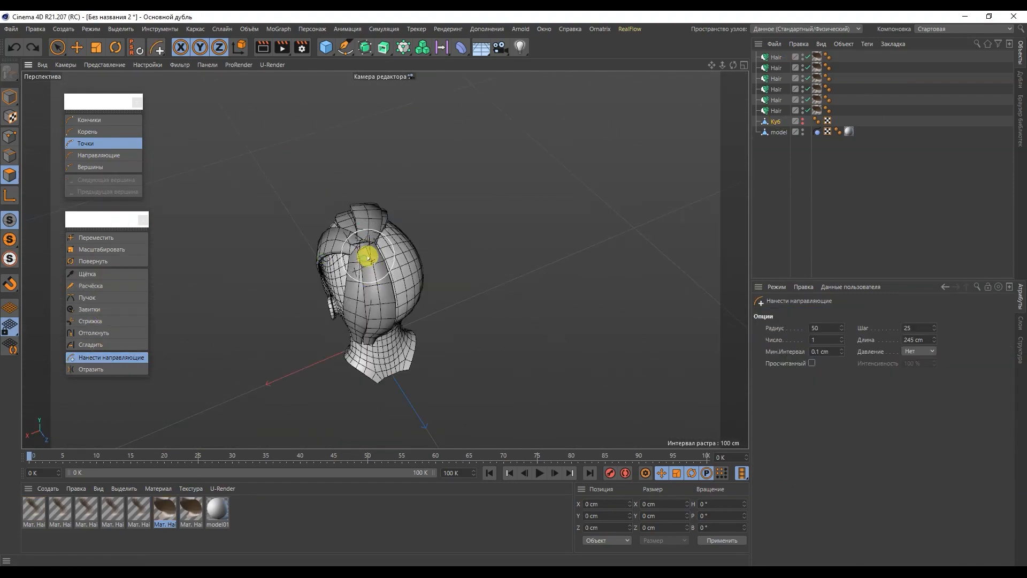
pyautogui.keyDown('alt'); pyautogui.moveTo(364, 246); pyautogui.dragTo(345, 256); pyautogui.keyUp('alt')
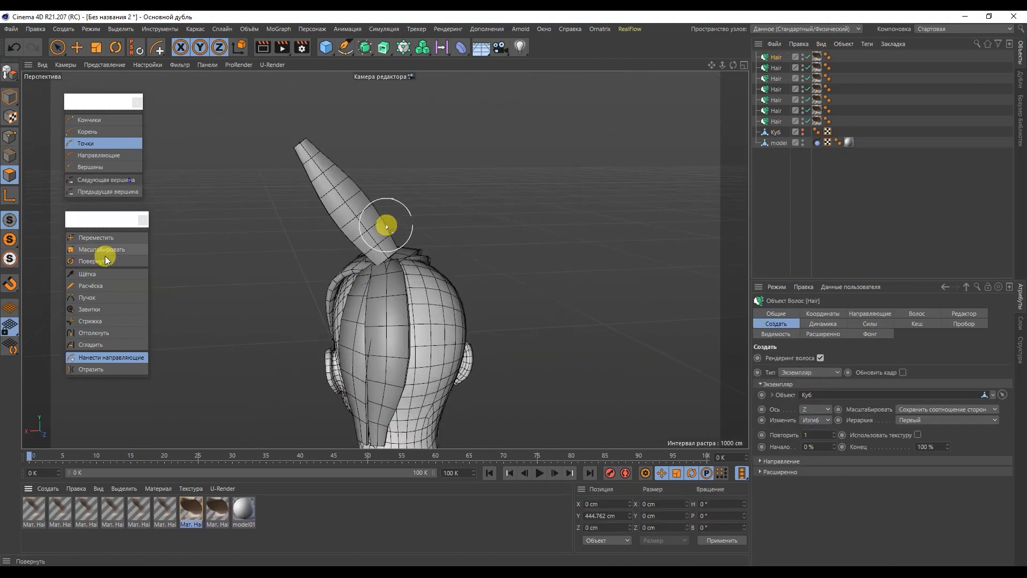
# Give the seventh strand's guide 14 segments and a 409 cm length, and comb it down the back of the head with the Brush.
pyautogui.click(870, 313)
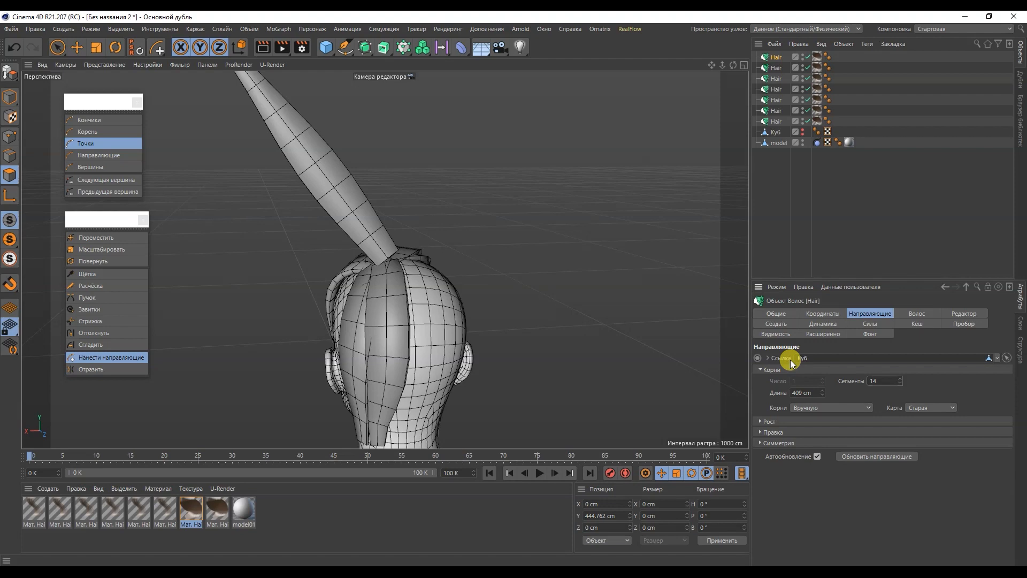
pyautogui.click(88, 274)
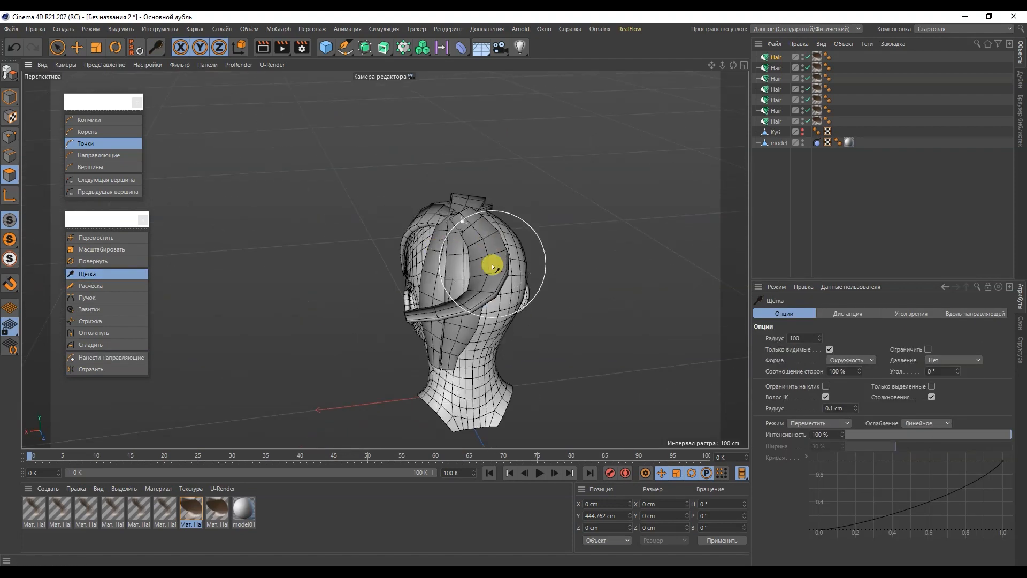
pyautogui.keyDown('alt'); pyautogui.moveTo(493, 266); pyautogui.dragTo(747, 156); pyautogui.keyUp('alt')
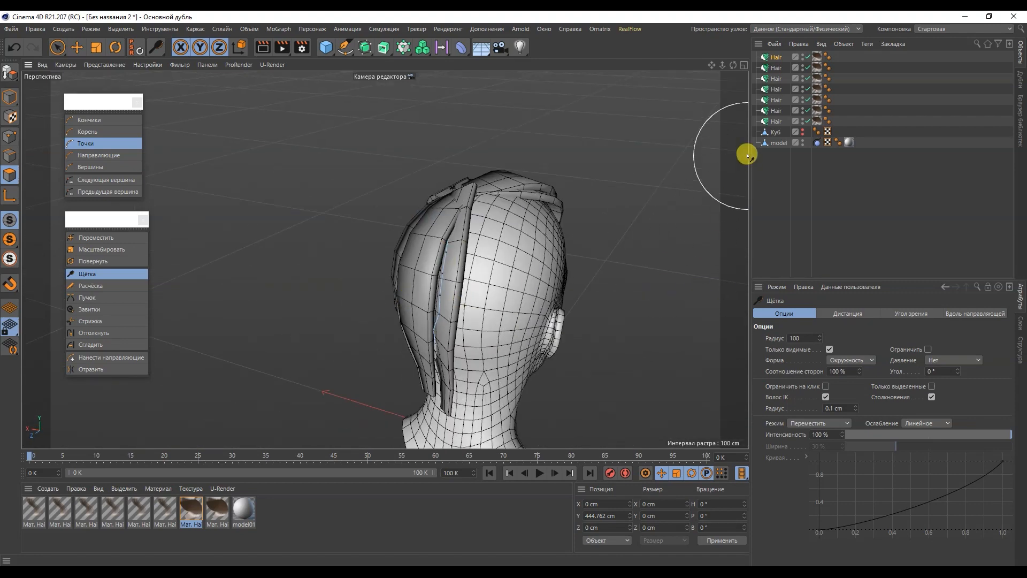
# Set the seventh strand's instance direction to Объект and link model as its rotation reference.
pyautogui.click(777, 58)
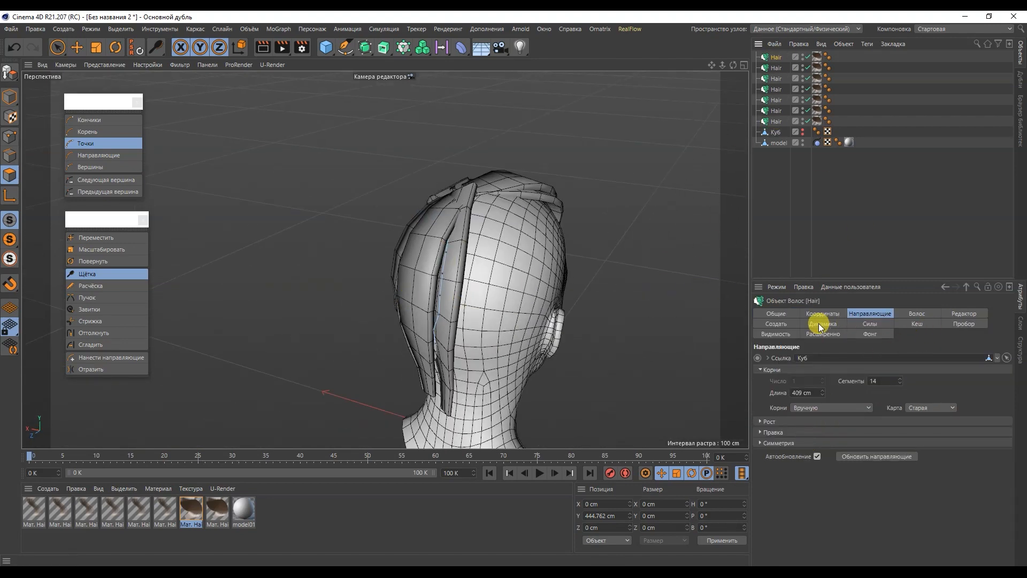
pyautogui.click(777, 324)
pyautogui.click(779, 461)
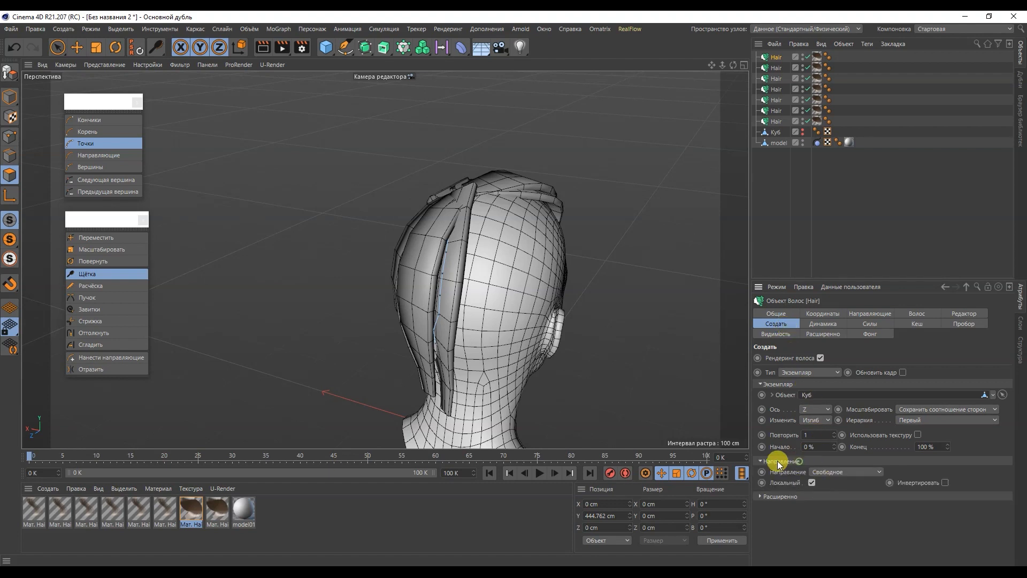
pyautogui.click(824, 474)
pyautogui.click(836, 554)
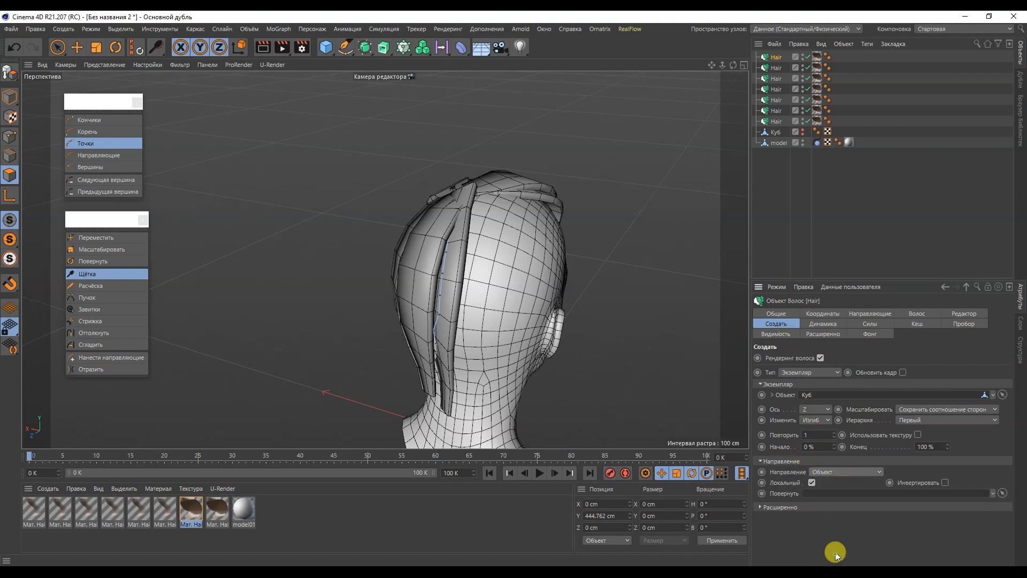
pyautogui.moveTo(828, 493); pyautogui.dragTo(828, 491)
pyautogui.keyDown('alt'); pyautogui.moveTo(428, 278); pyautogui.dragTo(511, 308); pyautogui.keyUp('alt')
pyautogui.keyDown('alt'); pyautogui.moveTo(431, 327); pyautogui.dragTo(428, 423); pyautogui.keyUp('alt')
pyautogui.click(872, 314)
pyautogui.keyDown('alt'); pyautogui.moveTo(503, 354); pyautogui.dragTo(541, 238); pyautogui.keyUp('alt')
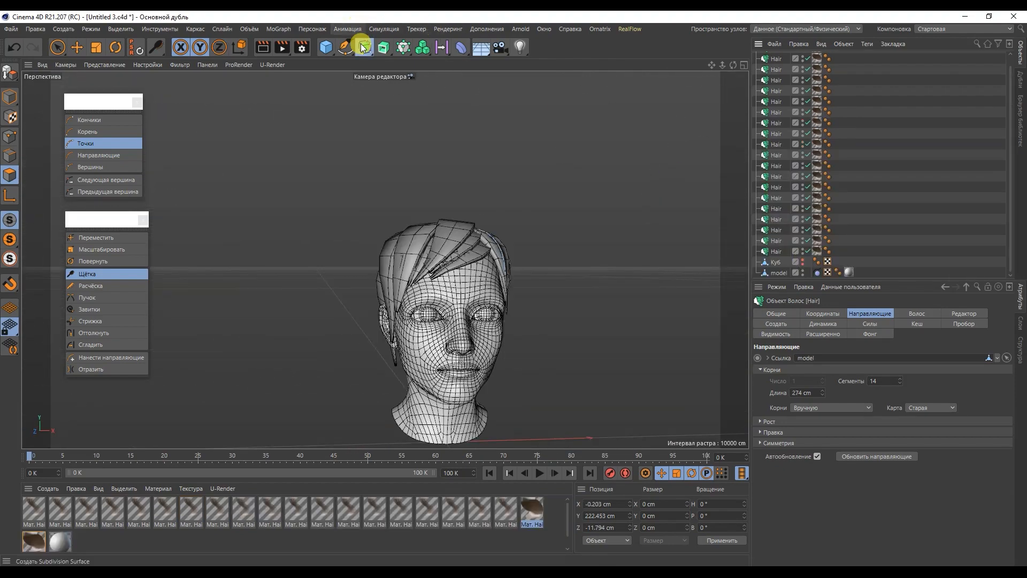
# Smooth the Куб plank with a Subdivision Surface at level 1 for editor and render, and convert it to an editable mesh.
pyautogui.click(364, 48)
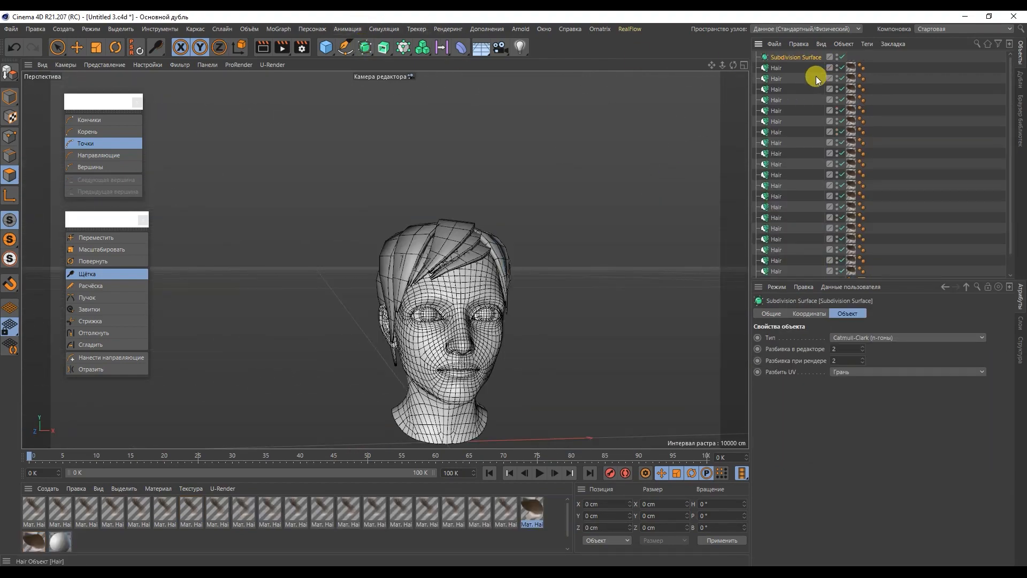
pyautogui.scroll(-2, 777, 276)
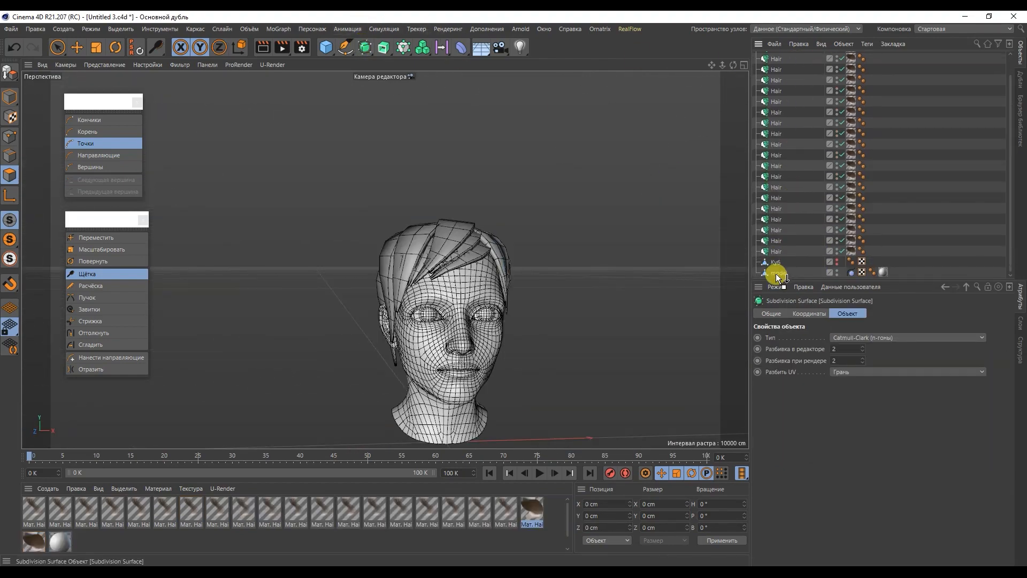
pyautogui.moveTo(778, 253); pyautogui.dragTo(780, 253)
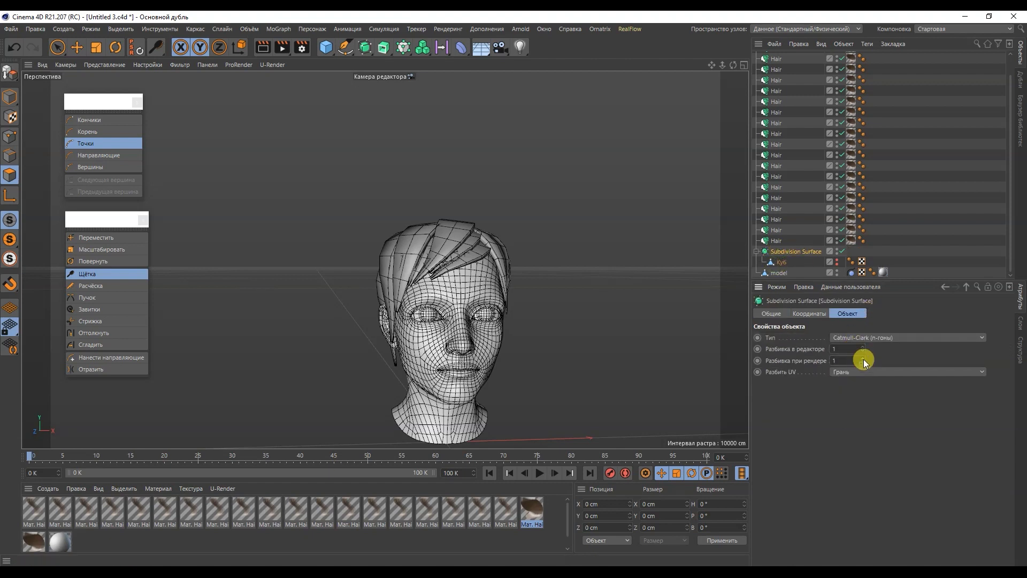
pyautogui.click(9, 74)
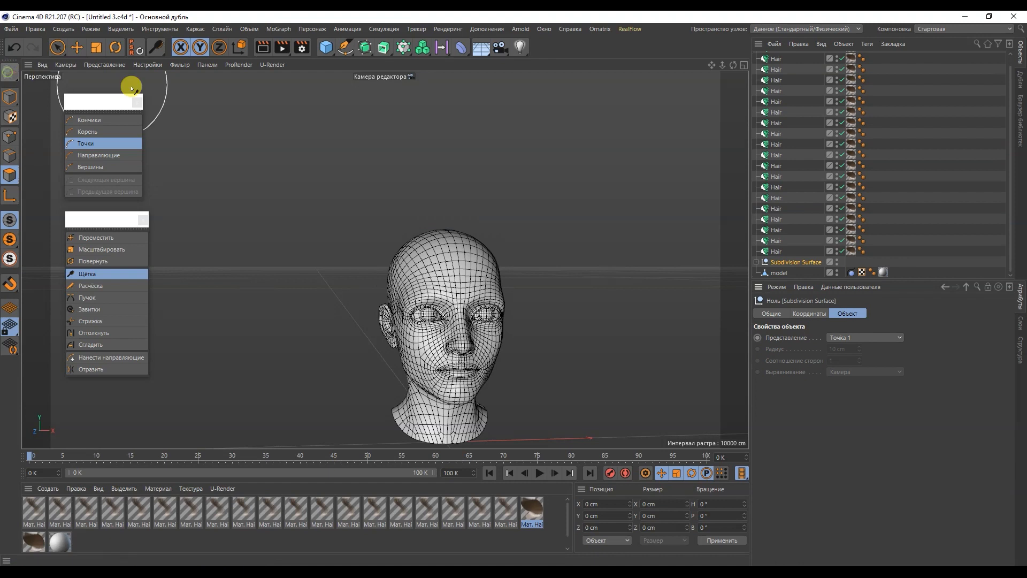
# Assign the subdivided Куб as the instance object of all Hair objects and display the viewport with smooth shading without mesh lines.
pyautogui.click(781, 251)
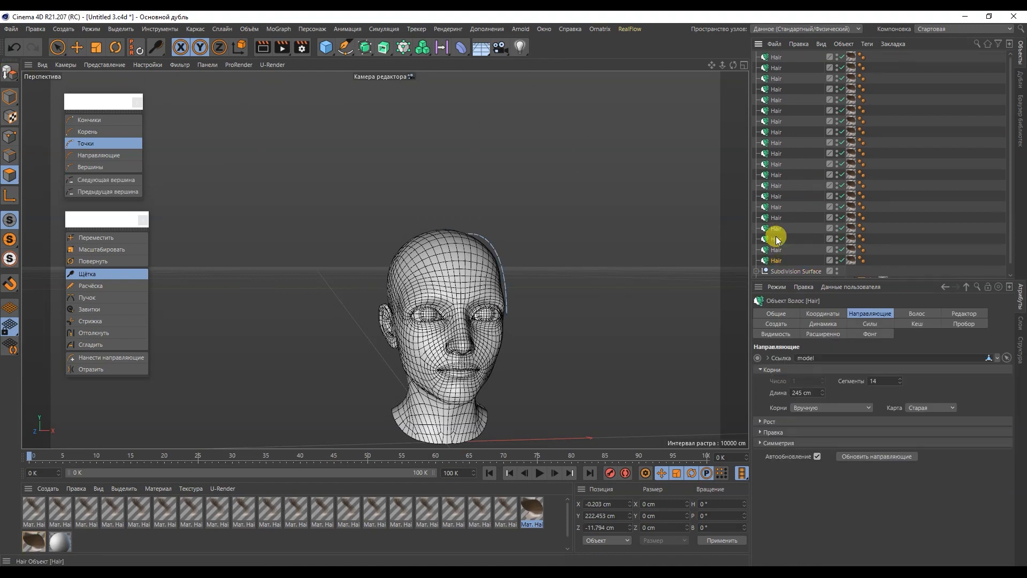
pyautogui.keyDown('shift'); pyautogui.click(774, 57); pyautogui.keyUp('shift')
pyautogui.click(777, 325)
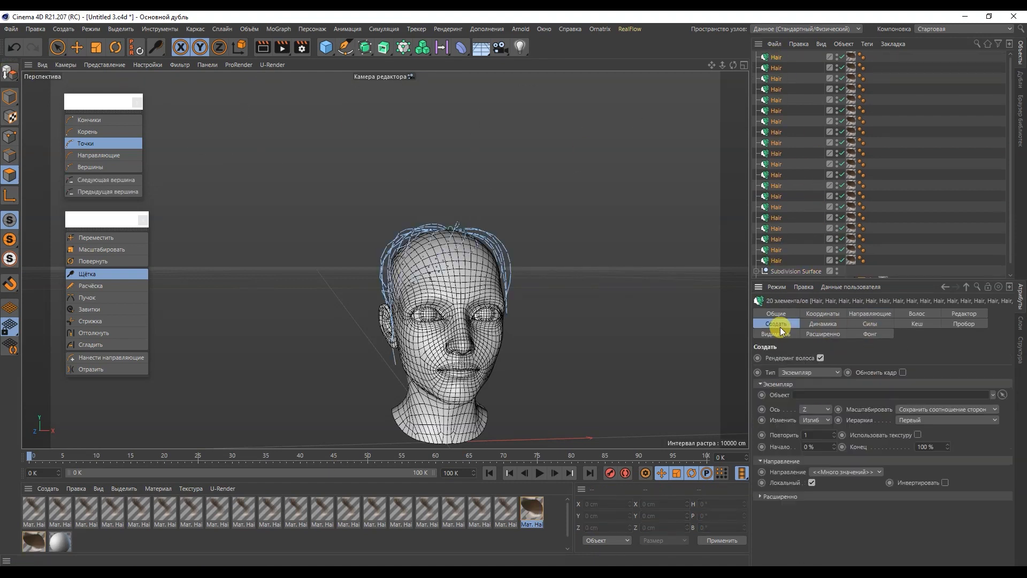
pyautogui.scroll(-1, 782, 267)
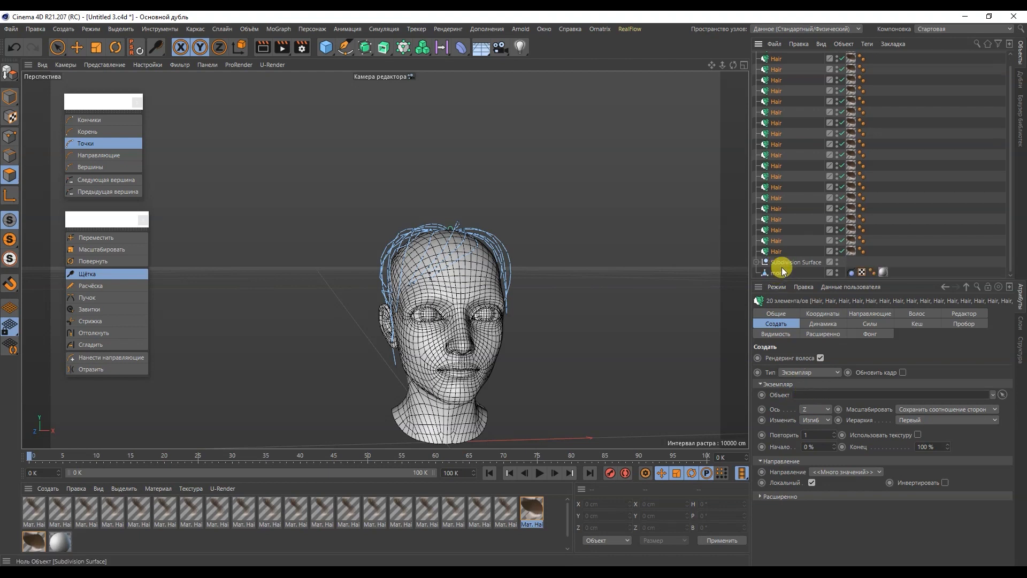
pyautogui.scroll(-1, 783, 275)
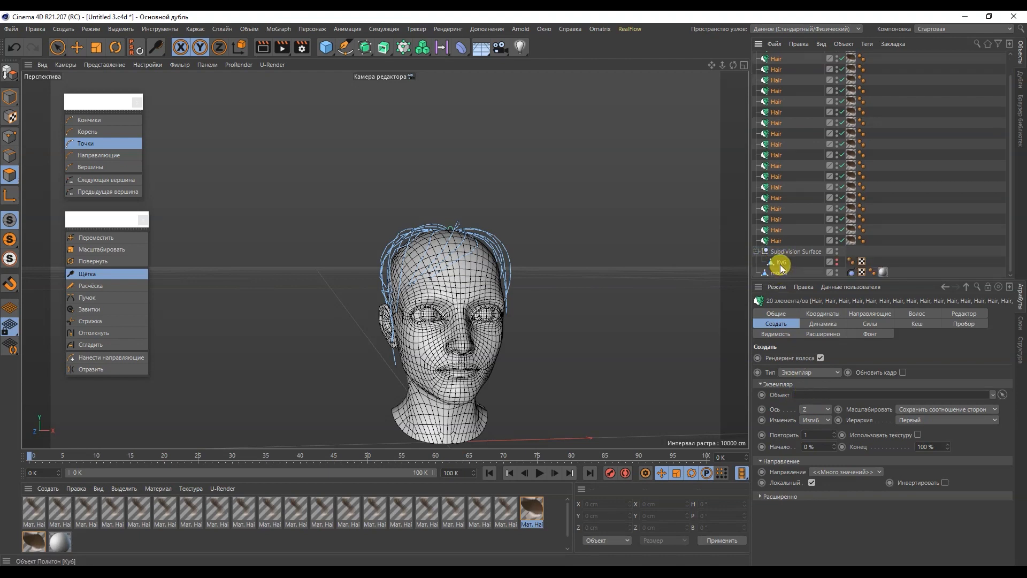
pyautogui.moveTo(780, 263); pyautogui.dragTo(809, 397)
pyautogui.click(888, 203)
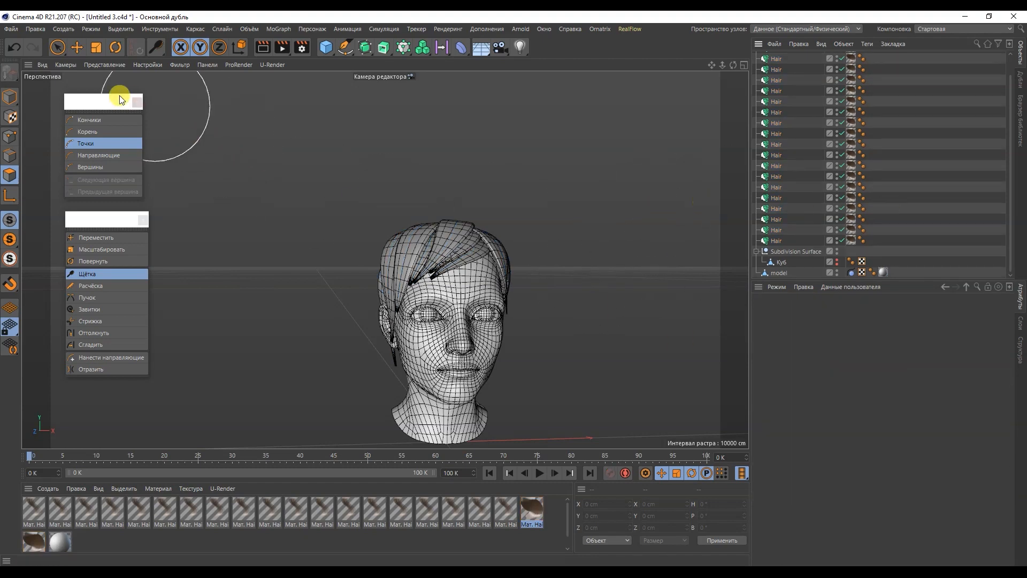
pyautogui.click(107, 67)
pyautogui.click(110, 84)
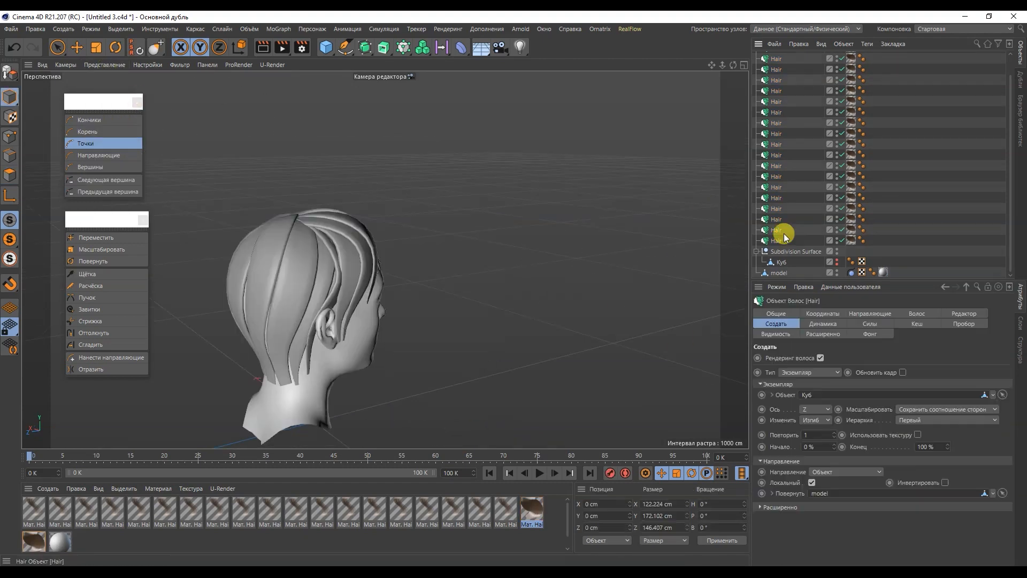
# Select polygons on the Куб plank and raise them along the Y axis to reshape all strands.
pyautogui.click(782, 263)
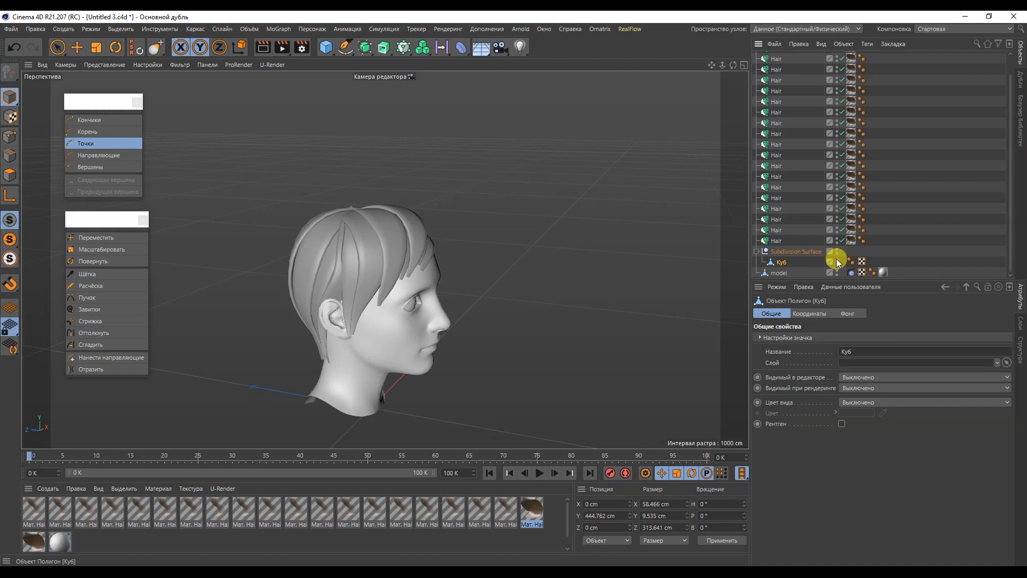
pyautogui.press('e')
pyautogui.moveTo(371, 168); pyautogui.dragTo(344, 128)
pyautogui.click(10, 176)
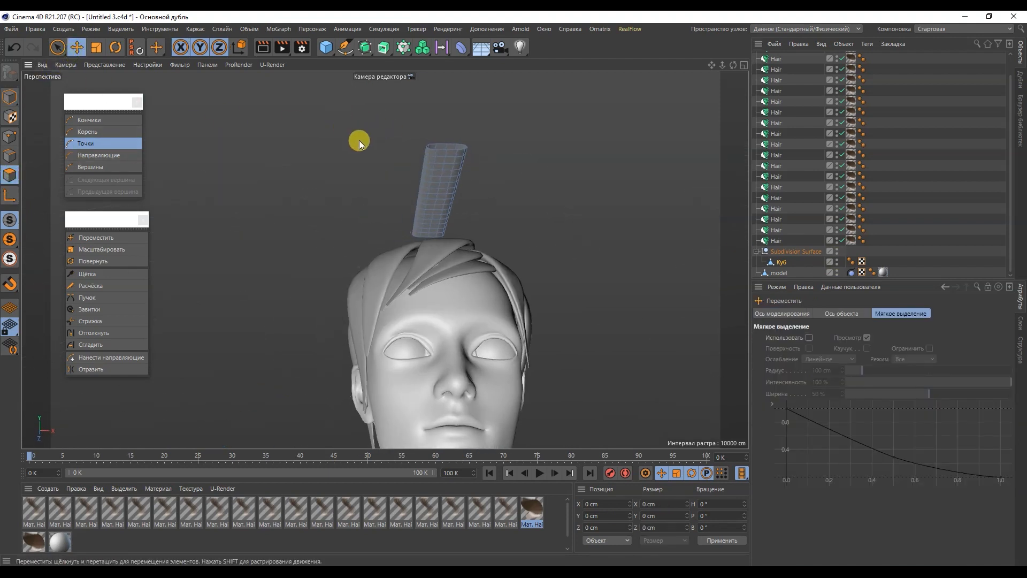
pyautogui.moveTo(432, 157)
pyautogui.keyDown('alt'); pyautogui.mouseDown()
pyautogui.moveTo(432, 201)
pyautogui.moveTo(471, 214)
pyautogui.moveTo(480, 246)
pyautogui.moveTo(430, 166)
pyautogui.mouseUp(); pyautogui.keyUp('alt')
pyautogui.click(418, 139)
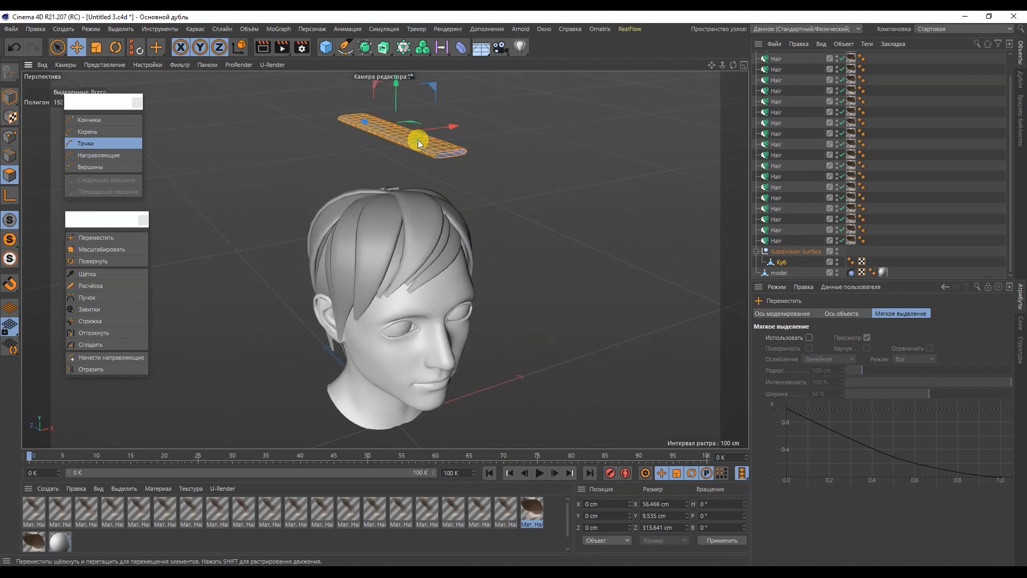
pyautogui.moveTo(397, 87); pyautogui.dragTo(396, 51)
pyautogui.keyDown('alt'); pyautogui.moveTo(389, 182); pyautogui.dragTo(375, 164); pyautogui.keyUp('alt')
# Try scaling the selected polygons of the Куб plank and undo the last change.
pyautogui.moveTo(387, 99); pyautogui.dragTo(147, 188)
pyautogui.moveTo(300, 126); pyautogui.dragTo(220, 137)
pyautogui.hotkey('ctrl', 'z')
pyautogui.keyDown('alt'); pyautogui.moveTo(352, 126); pyautogui.dragTo(529, 221); pyautogui.keyUp('alt')
# Convert all Hair objects to editable meshes and merge them into one object, deleting the originals.
pyautogui.click(783, 238)
pyautogui.scroll(1, 783, 236)
pyautogui.keyDown('shift'); pyautogui.click(779, 59); pyautogui.keyUp('shift')
pyautogui.press('c')
pyautogui.rightClick(782, 160)
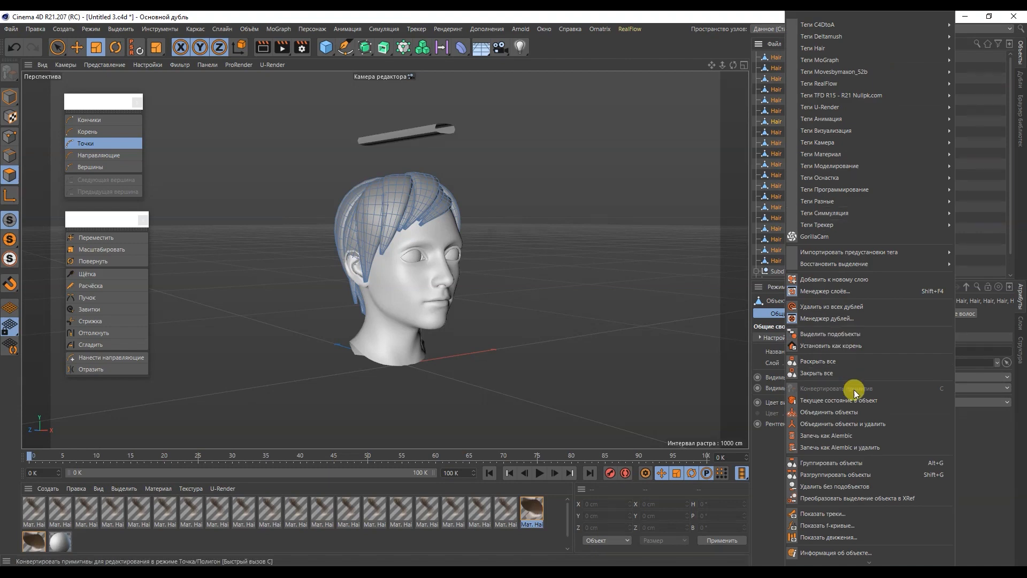
pyautogui.click(855, 424)
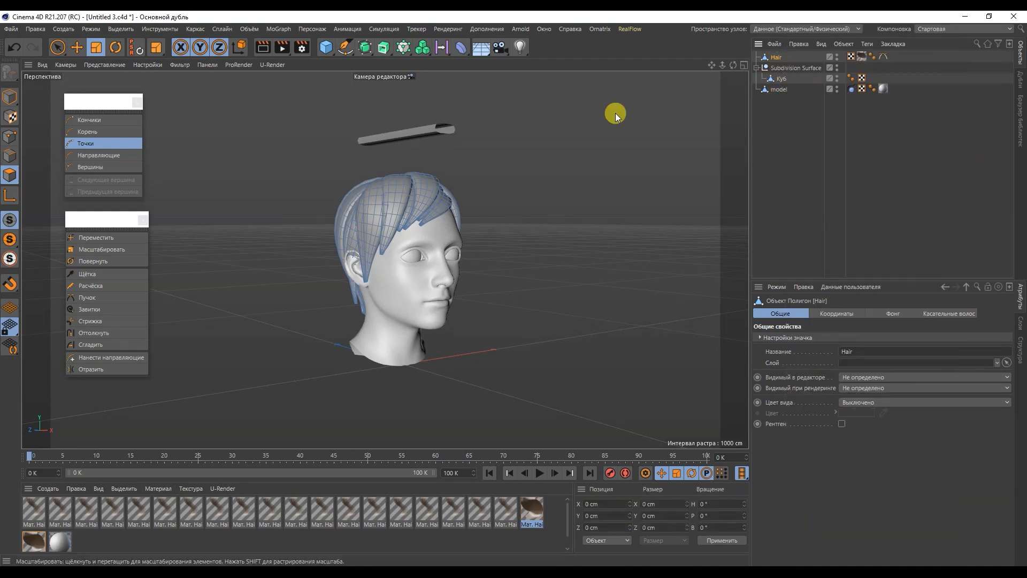
# Adjust the merged hair mesh at the side of the head with the Смещение mesh brush.
pyautogui.click(195, 29)
pyautogui.moveTo(279, 195)
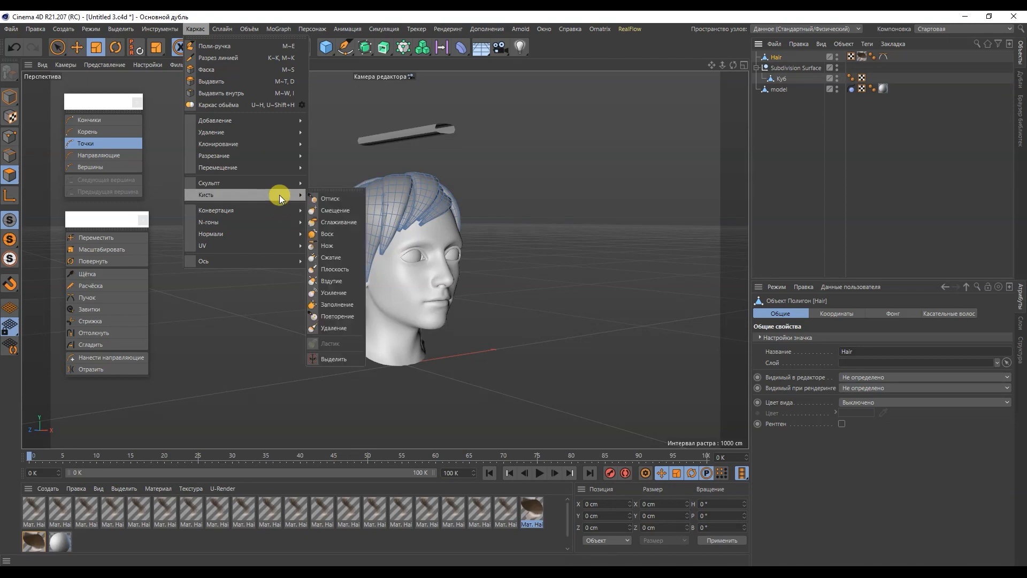
pyautogui.click(329, 209)
pyautogui.keyDown('alt'); pyautogui.moveTo(278, 174); pyautogui.dragTo(372, 213); pyautogui.keyUp('alt')
pyautogui.scroll(4, 342, 260)
pyautogui.moveTo(337, 256)
pyautogui.mouseDown()
pyautogui.moveTo(349, 236)
pyautogui.moveTo(366, 275)
pyautogui.mouseUp()
pyautogui.moveTo(482, 277)
pyautogui.keyDown('alt'); pyautogui.mouseDown()
pyautogui.moveTo(493, 275)
pyautogui.moveTo(461, 275)
pyautogui.moveTo(457, 262)
pyautogui.moveTo(489, 306)
pyautogui.moveTo(500, 294)
pyautogui.moveTo(356, 258)
pyautogui.moveTo(384, 245)
pyautogui.moveTo(348, 227)
pyautogui.moveTo(344, 255)
pyautogui.moveTo(444, 245)
pyautogui.moveTo(305, 236)
pyautogui.moveTo(523, 220)
pyautogui.moveTo(443, 259)
pyautogui.moveTo(459, 216)
pyautogui.moveTo(376, 266)
pyautogui.moveTo(459, 362)
pyautogui.moveTo(417, 367)
pyautogui.moveTo(495, 367)
pyautogui.moveTo(525, 335)
pyautogui.moveTo(520, 319)
pyautogui.mouseUp(); pyautogui.keyUp('alt')
# Delete the hair material tag and the hair tangent tag from the merged Hair object.
pyautogui.click(862, 56)
pyautogui.press('Delete')
pyautogui.click(872, 55)
pyautogui.press('Delete')
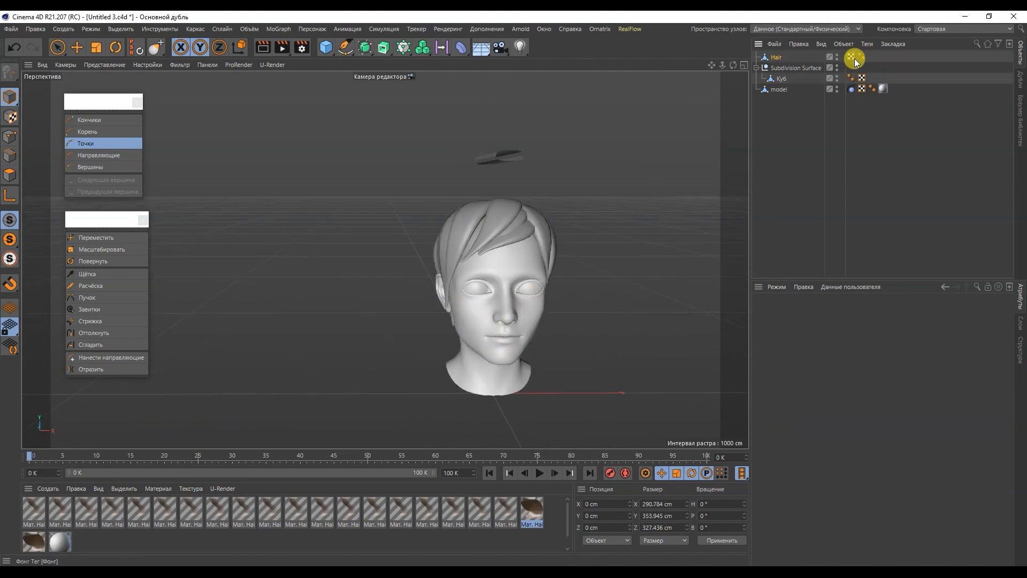
# Delete the Subdivision Surface group with the Куб plank, and remove the collision tag from model.
pyautogui.click(784, 67)
pyautogui.press('Delete')
pyautogui.click(817, 68)
pyautogui.press('Delete')
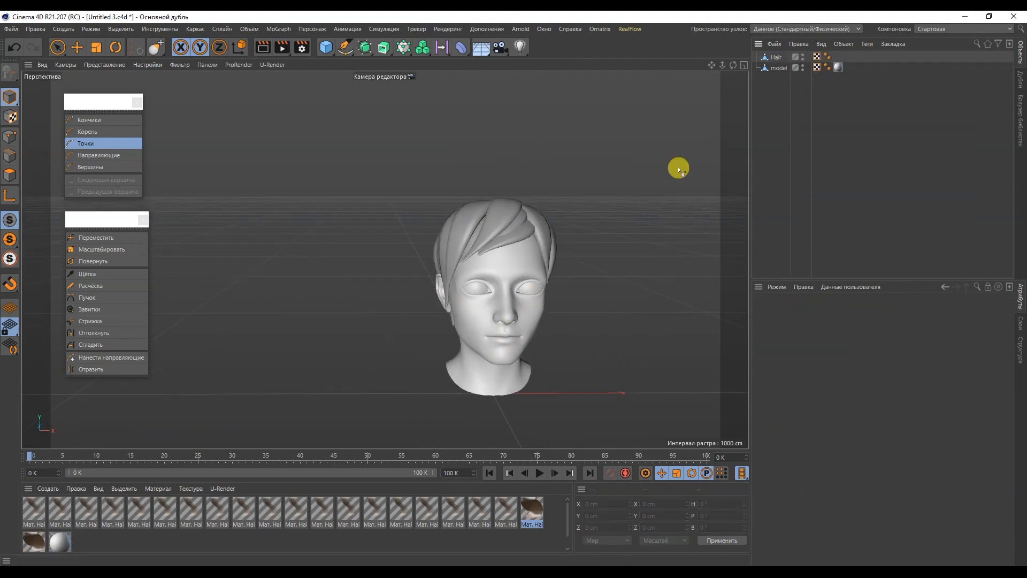
# Remove the unused hair materials from the scene and create a new standard material named hair.
pyautogui.click(78, 488)
pyautogui.click(120, 406)
pyautogui.click(48, 532)
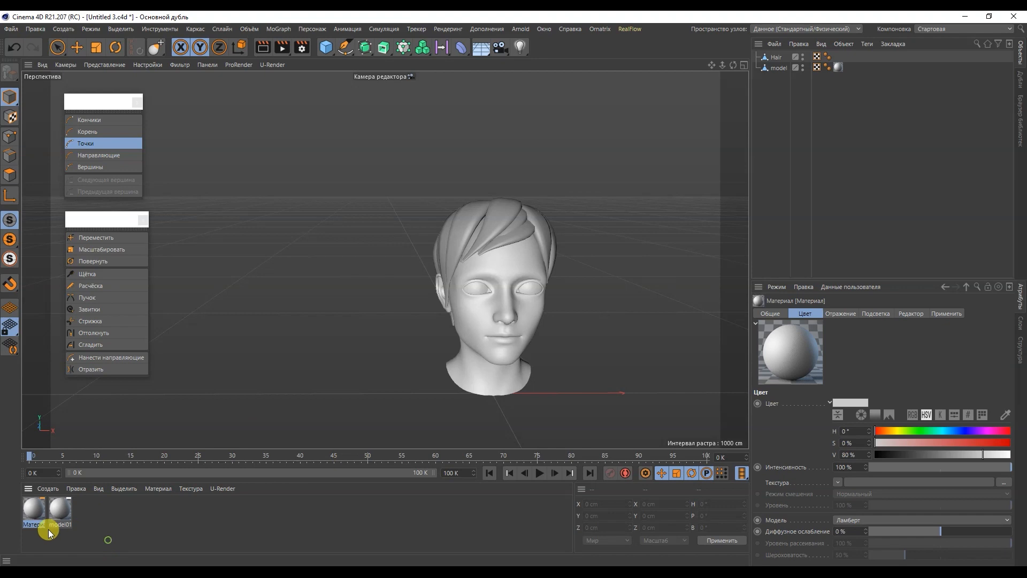
pyautogui.doubleClick(34, 525)
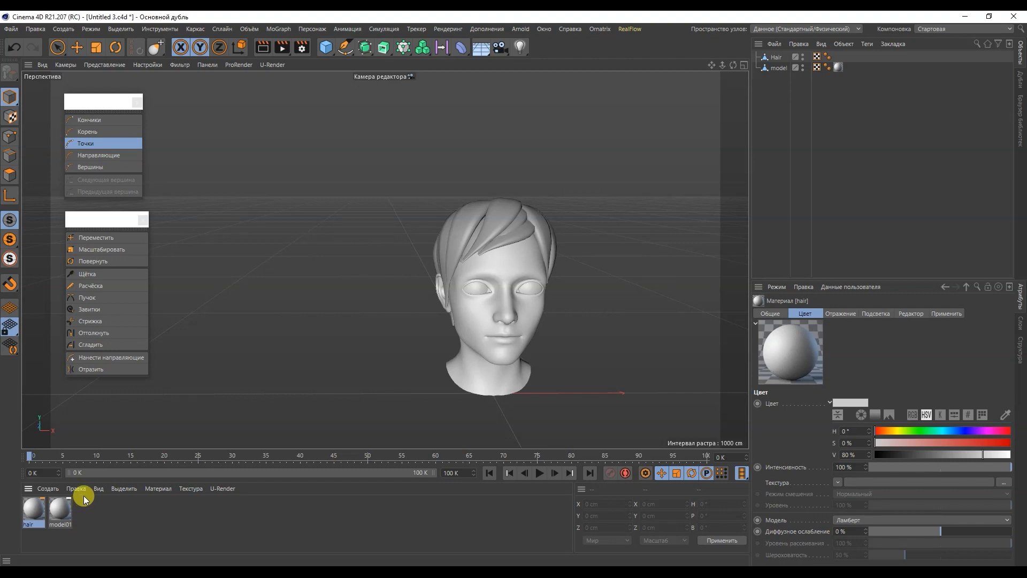
# Set the hair material's color to pure red and apply it to the Hair object.
pyautogui.doubleClick(34, 508)
pyautogui.moveTo(464, 162); pyautogui.dragTo(519, 175)
pyautogui.click(505, 83)
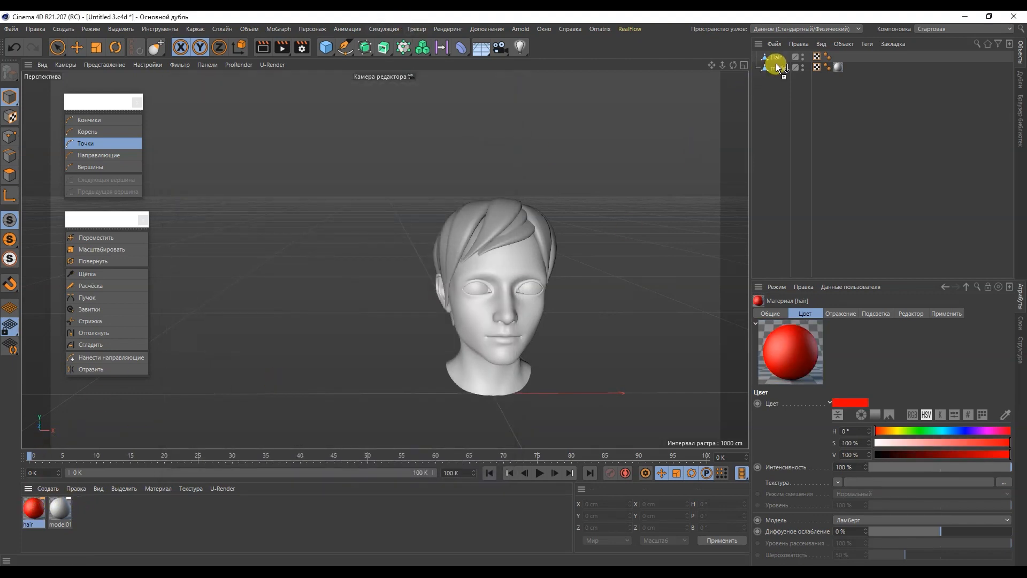
pyautogui.moveTo(776, 64); pyautogui.dragTo(777, 58)
pyautogui.click(778, 106)
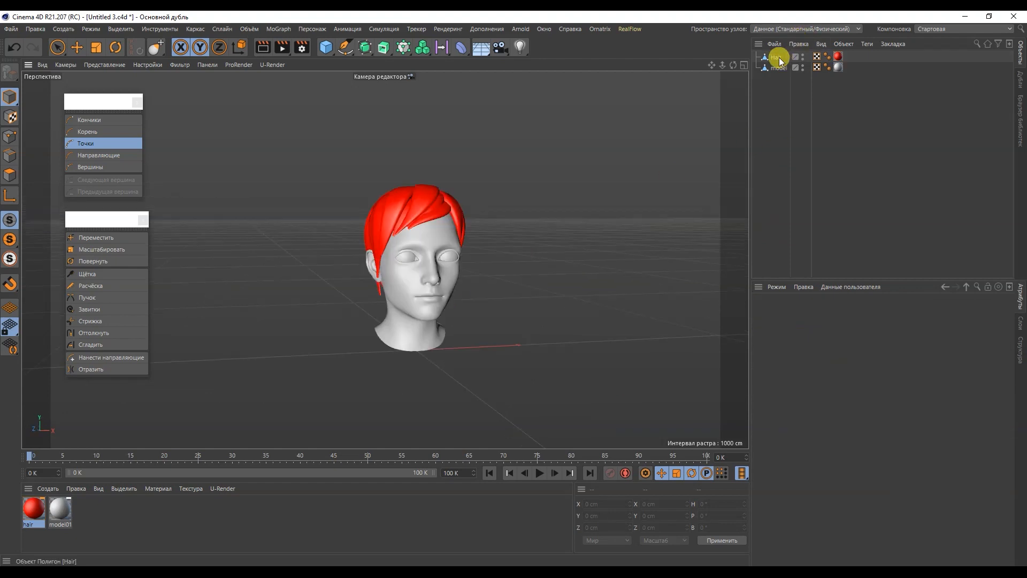
# Export the scene as model.fbx into the 072 folder.
pyautogui.click(779, 58)
pyautogui.click(11, 29)
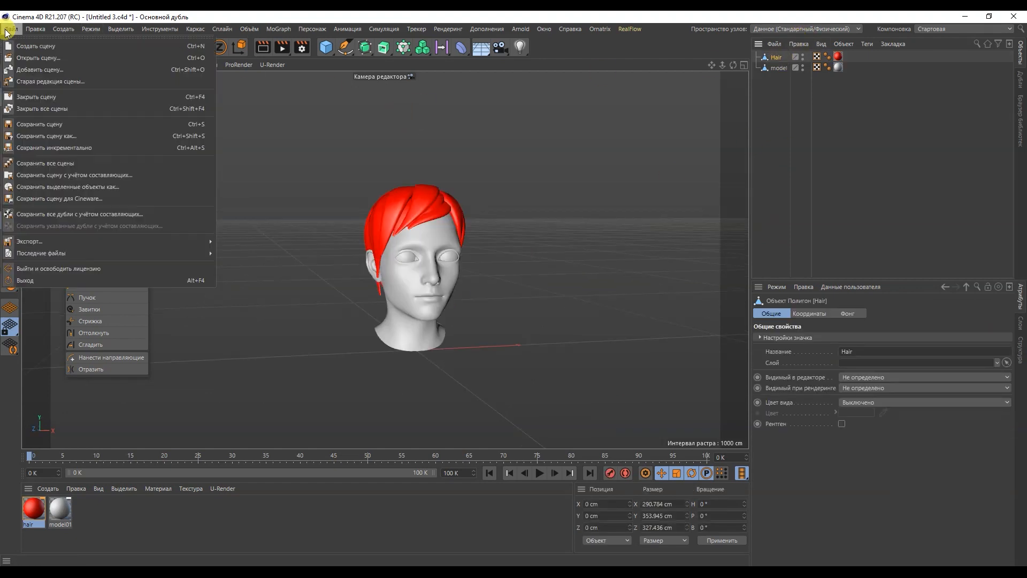
pyautogui.moveTo(80, 241)
pyautogui.click(232, 336)
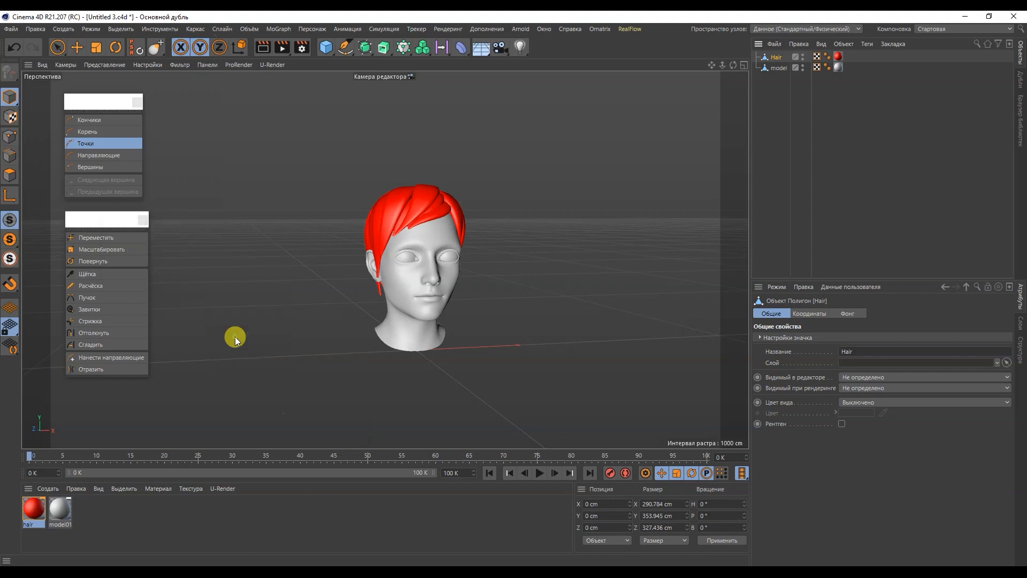
pyautogui.click(214, 438)
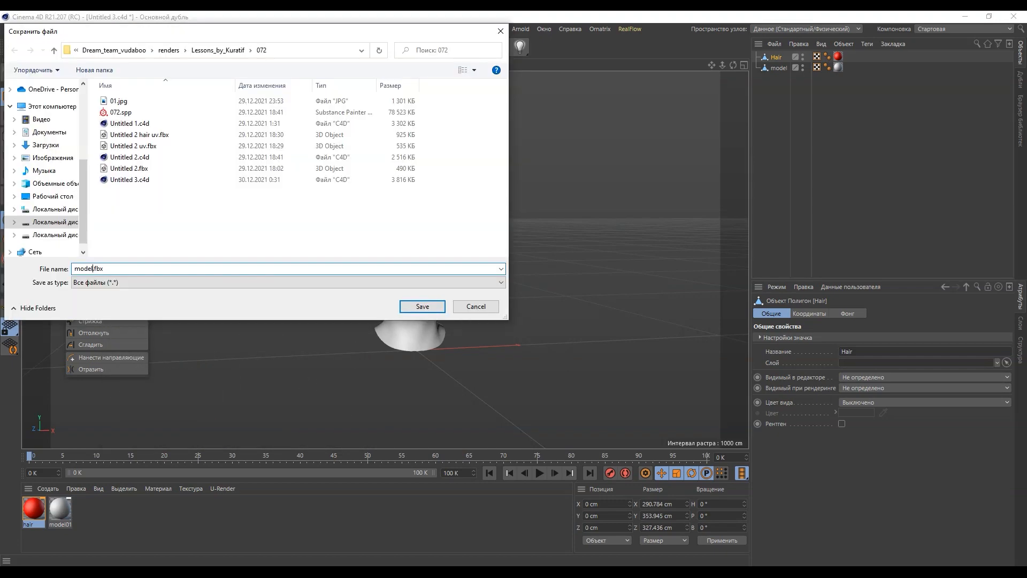
pyautogui.press('Return')
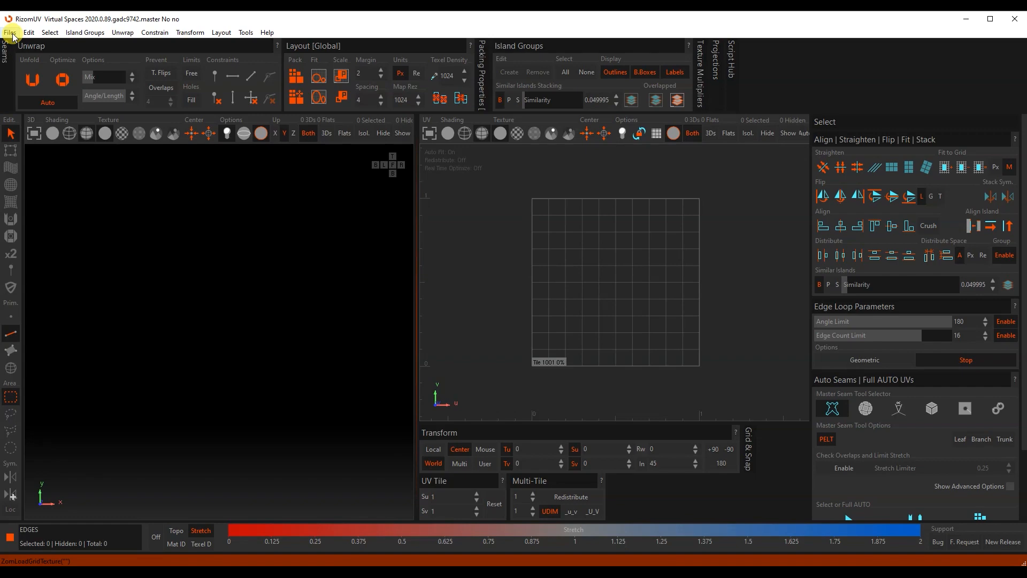
# Switch to RizomUV, load model.fbx and isolate a single hair strand island.
pyautogui.click(11, 33)
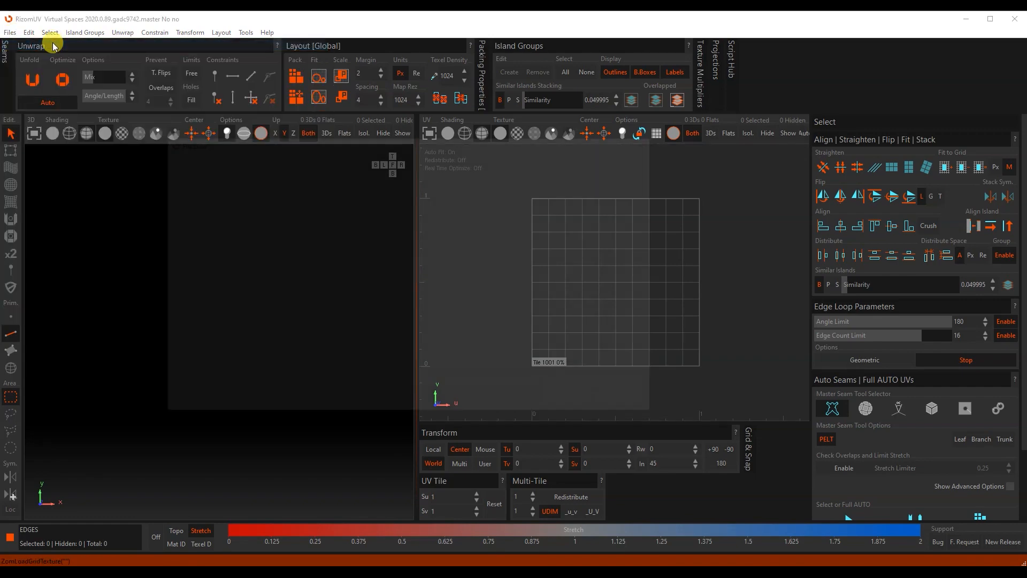
pyautogui.click(220, 303)
pyautogui.click(364, 133)
pyautogui.keyDown('alt'); pyautogui.moveTo(192, 308); pyautogui.dragTo(200, 370, button='right'); pyautogui.keyUp('alt')
pyautogui.keyDown('alt'); pyautogui.moveTo(191, 350); pyautogui.dragTo(40, 316); pyautogui.keyUp('alt')
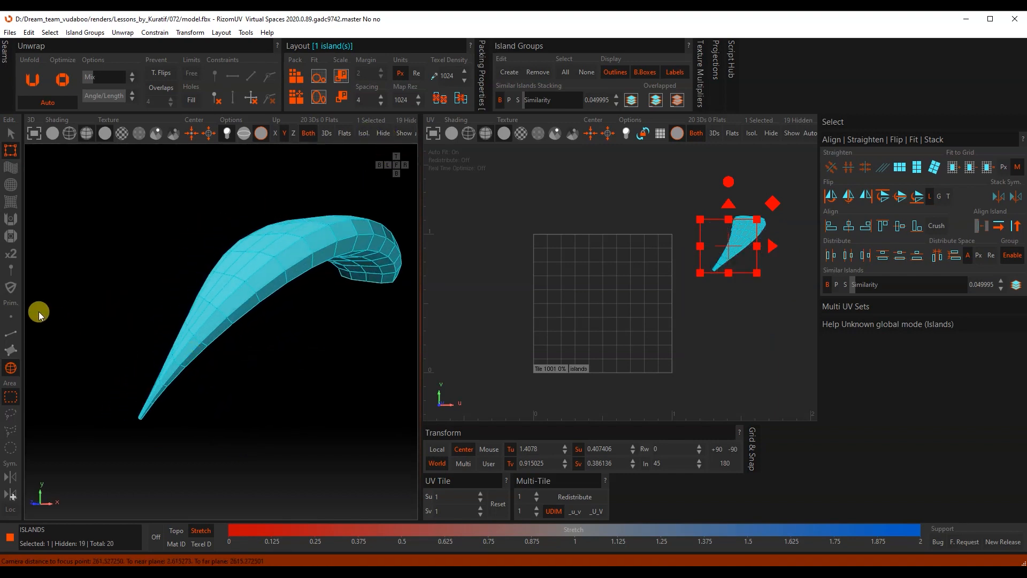
# Cut the isolated strand along a full lengthwise edge loop, and unfold and optimize its UV island.
pyautogui.click(14, 333)
pyautogui.doubleClick(199, 348)
pyautogui.keyDown('alt'); pyautogui.moveTo(329, 281); pyautogui.dragTo(207, 240); pyautogui.keyUp('alt')
pyautogui.click(4, 52)
pyautogui.click(8, 80)
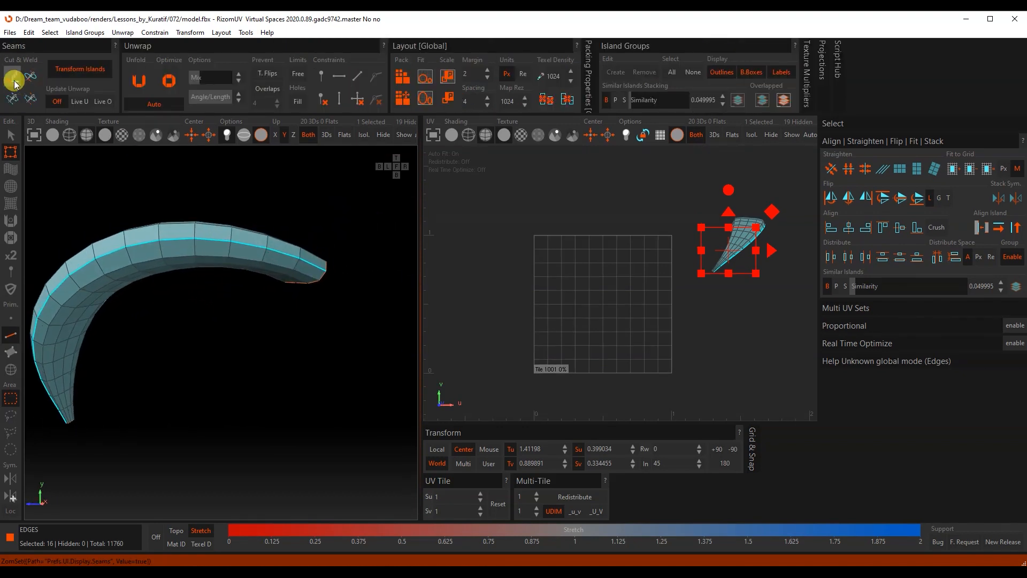
pyautogui.click(139, 81)
pyautogui.click(169, 80)
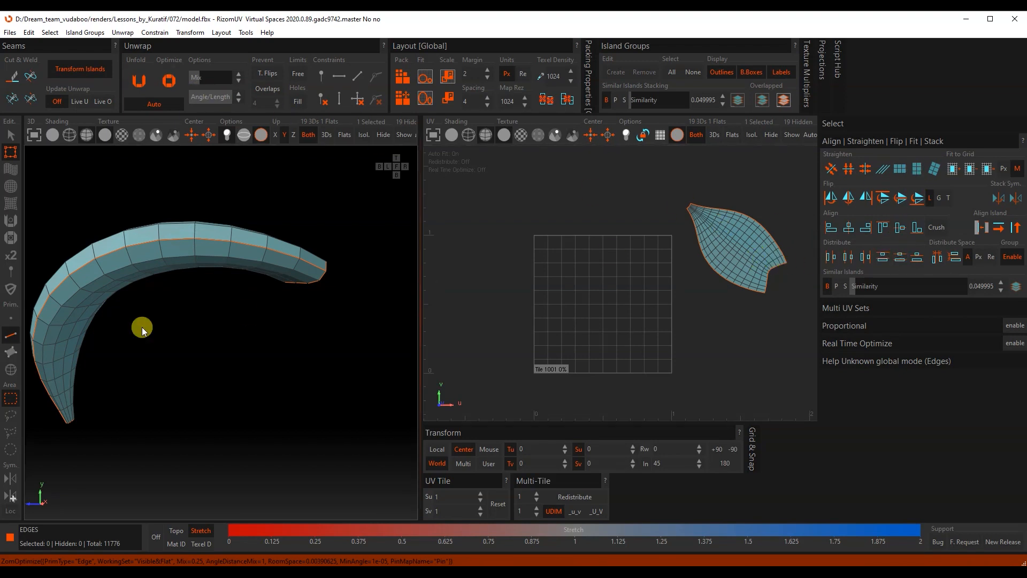
# Straighten the strand's unfolded island into a rectangle and pack it into the UV tile.
pyautogui.click(8, 373)
pyautogui.moveTo(718, 251); pyautogui.dragTo(560, 300)
pyautogui.click(915, 170)
pyautogui.click(404, 84)
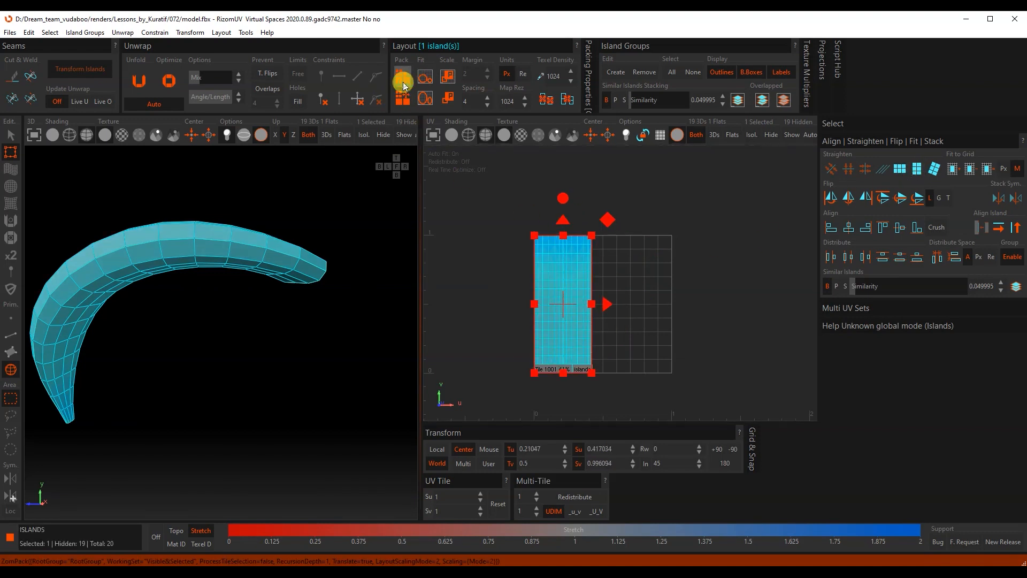
pyautogui.click(717, 327)
pyautogui.keyDown('alt'); pyautogui.moveTo(250, 303); pyautogui.dragTo(276, 273); pyautogui.keyUp('alt')
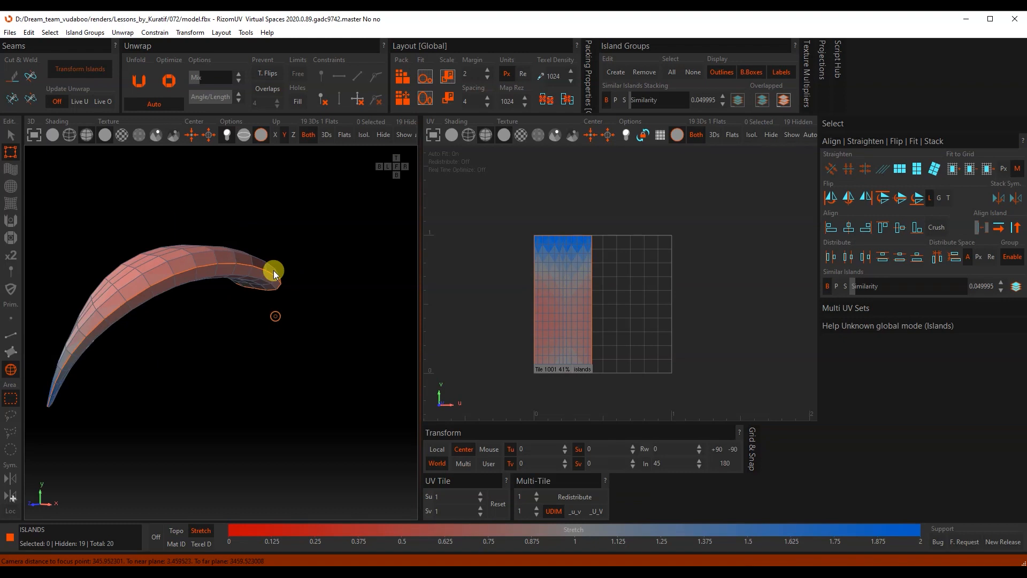
pyautogui.scroll(-3, 283, 257)
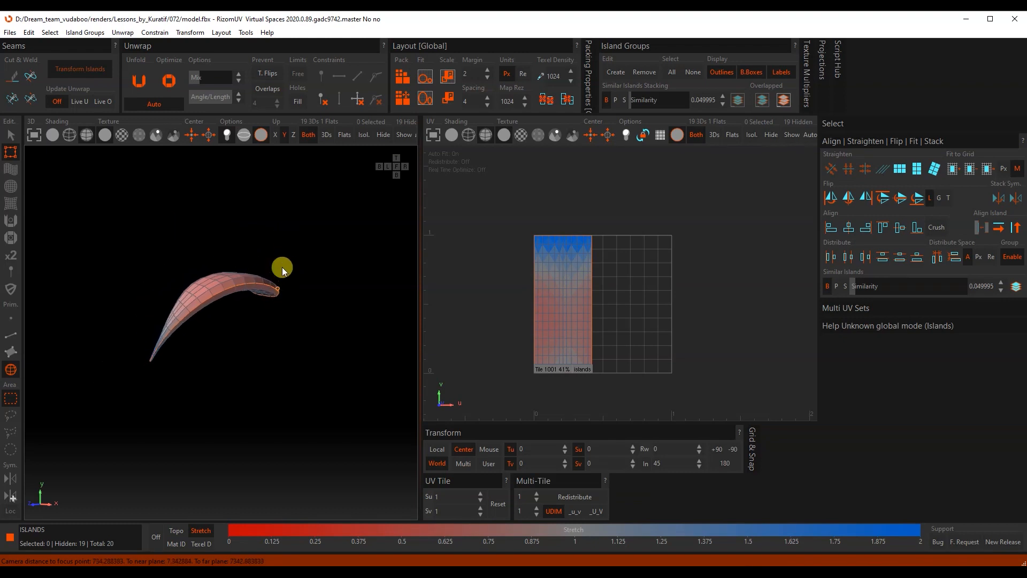
# Show the whole hairstyle again and isolate the strand directly below the unwrapped one.
pyautogui.click(395, 139)
pyautogui.click(234, 306)
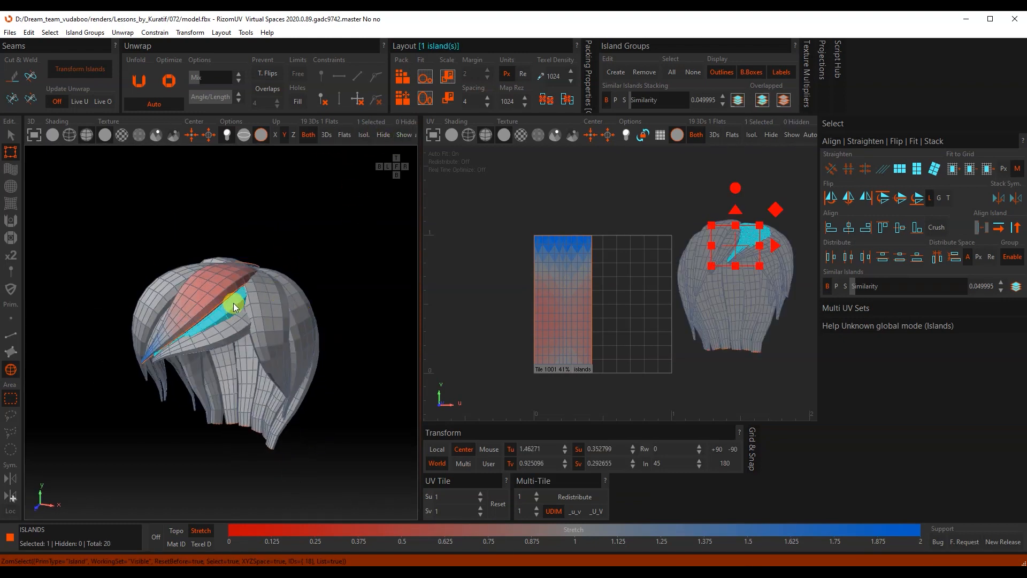
pyautogui.click(365, 135)
# Cut the second strand along its lengthwise edge loop, and unfold and optimize the resulting island.
pyautogui.click(11, 335)
pyautogui.scroll(3, 199, 306)
pyautogui.doubleClick(230, 312)
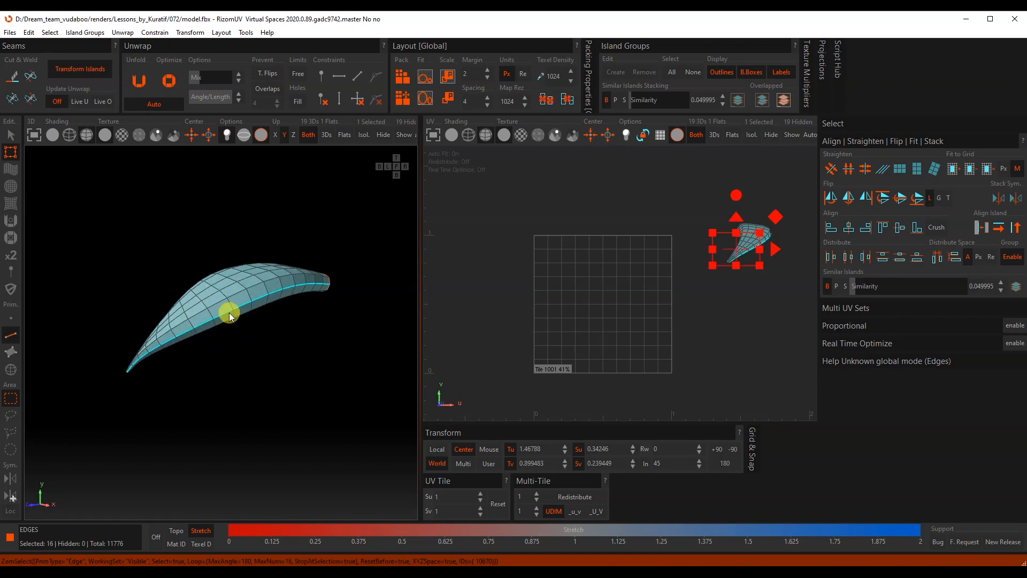
pyautogui.press('c')
pyautogui.click(138, 81)
pyautogui.click(170, 81)
# Move the second strand's island into the UV tile and pack it as a straightened rectangle.
pyautogui.click(11, 369)
pyautogui.moveTo(731, 246); pyautogui.dragTo(567, 297)
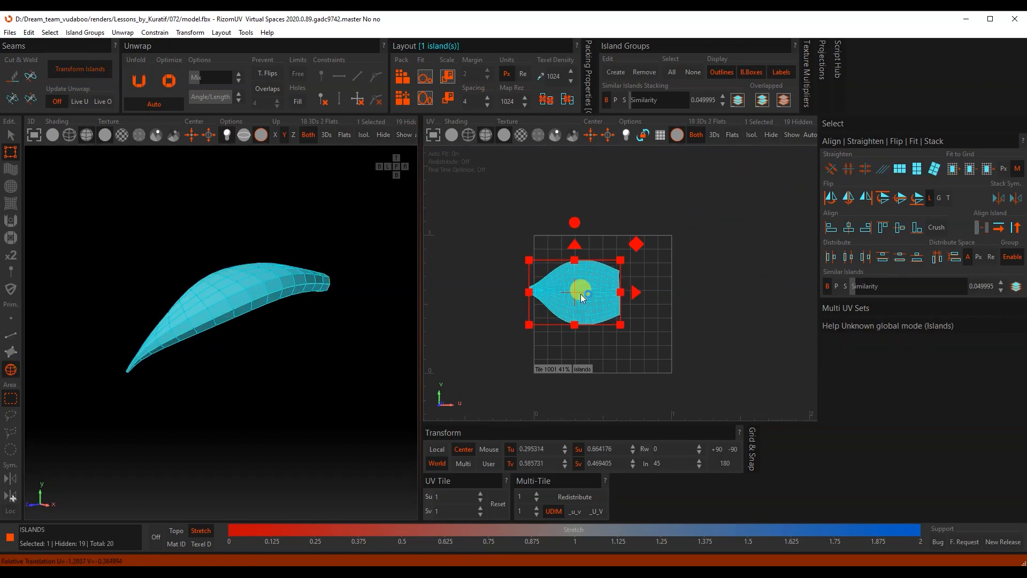
pyautogui.click(404, 77)
# Show all strands and separate the two overlapping rectangular islands, placing the second strand's island beside the first.
pyautogui.click(364, 138)
pyautogui.click(296, 300)
pyautogui.click(561, 287)
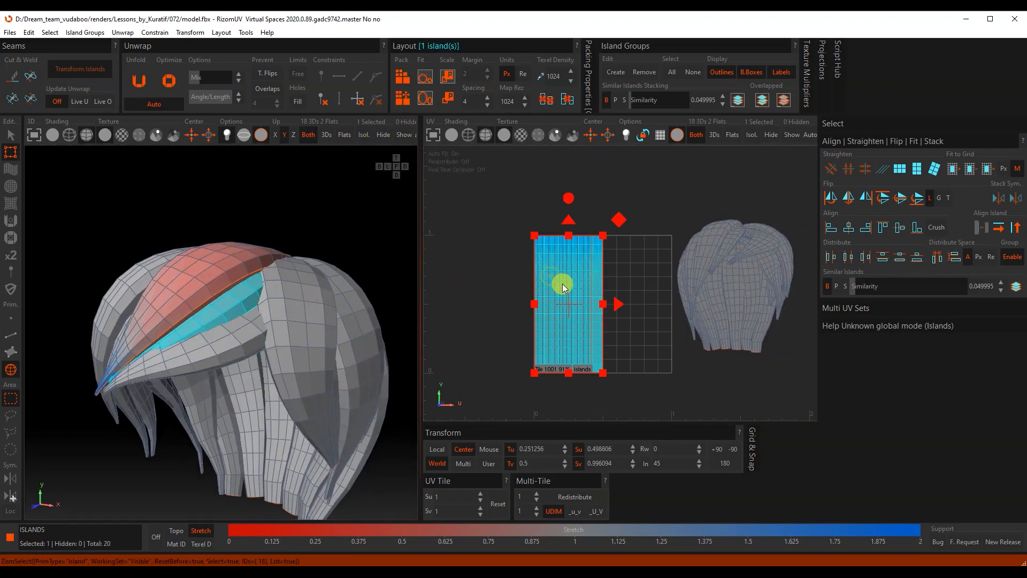
pyautogui.moveTo(562, 288); pyautogui.dragTo(636, 306)
pyautogui.click(546, 290)
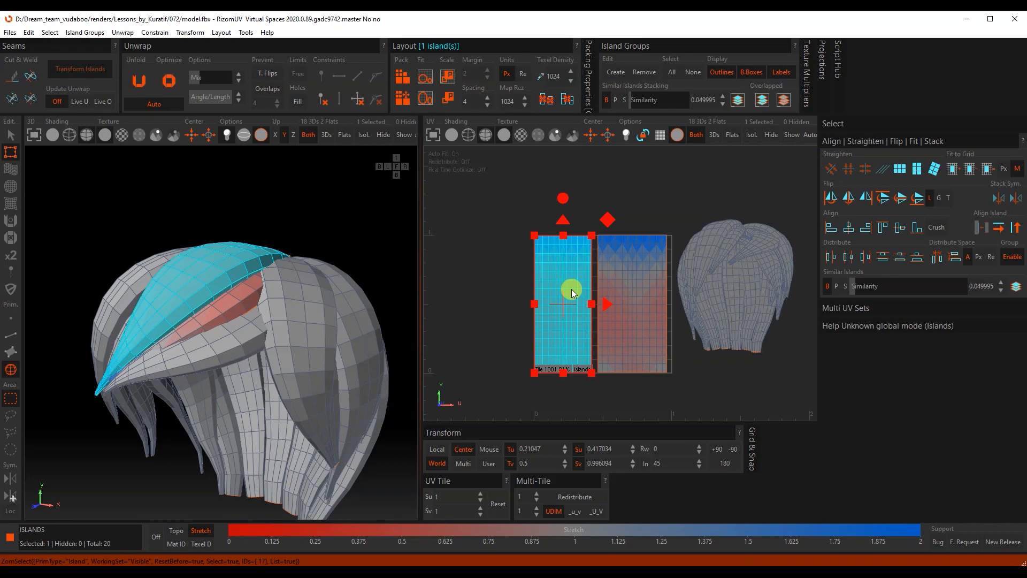
pyautogui.moveTo(572, 293); pyautogui.dragTo(551, 292)
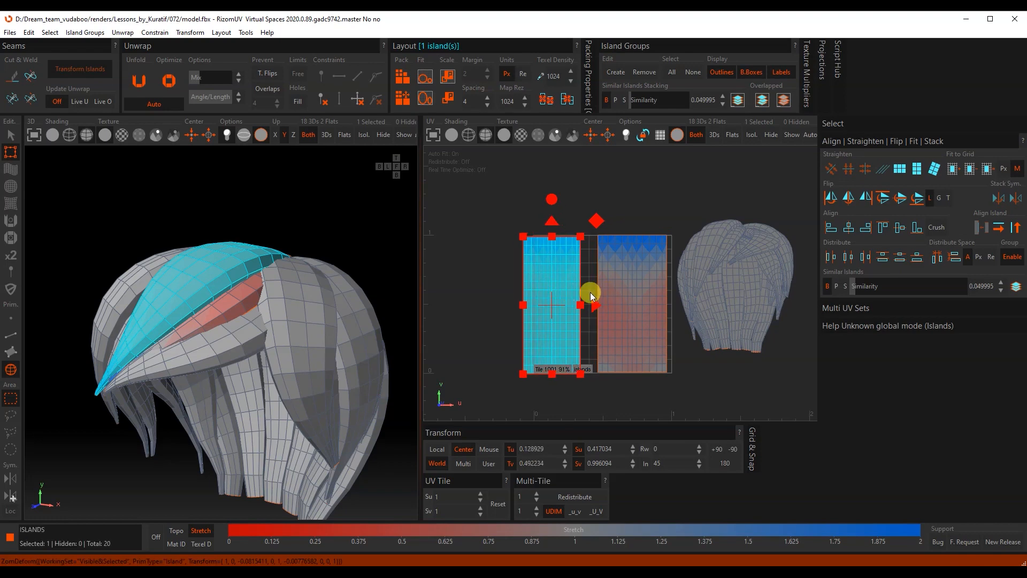
# Stack the two similar strand islands, using the wider second strand's island as the reference.
pyautogui.click(1016, 286)
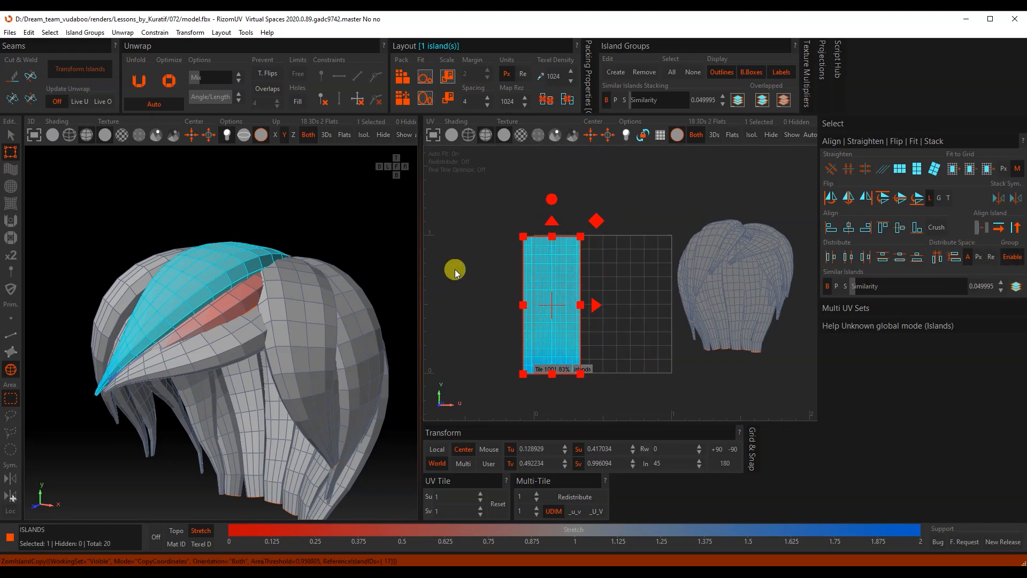
pyautogui.hotkey('ctrl', 'z')
pyautogui.click(636, 286)
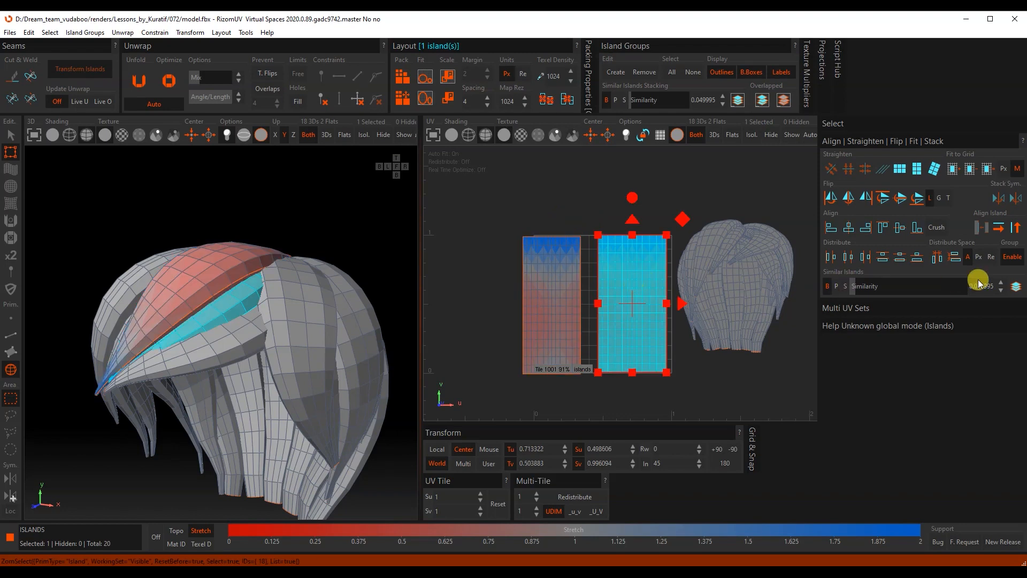
pyautogui.click(1016, 286)
# Select both strand islands and place them overlapping in the left half of the UV tile.
pyautogui.moveTo(518, 277); pyautogui.dragTo(581, 306)
pyautogui.moveTo(599, 394); pyautogui.dragTo(629, 343)
pyautogui.moveTo(628, 304); pyautogui.dragTo(566, 305)
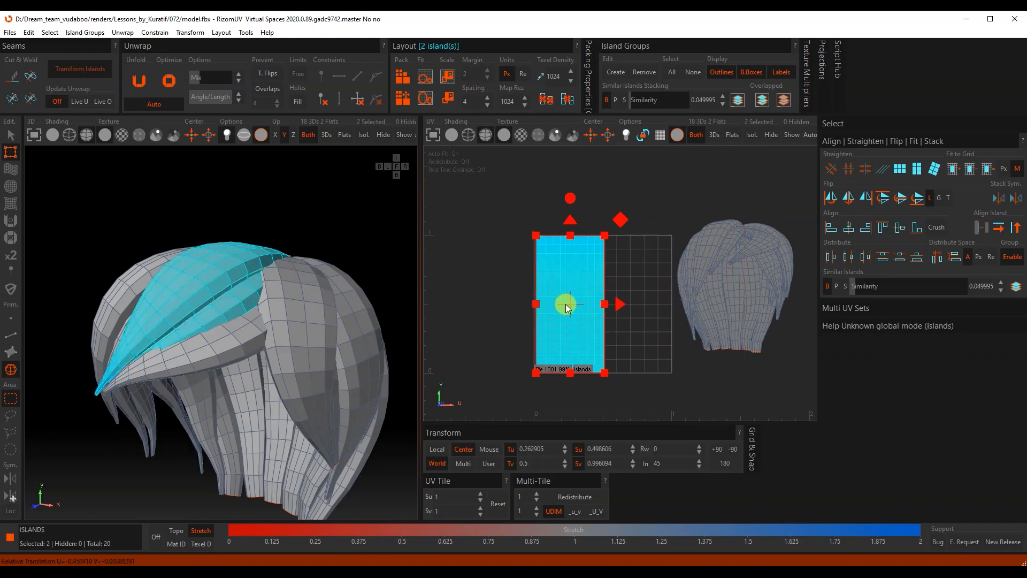
# Isolate another hair strand, cut it along its selected edges and unfold its UV island.
pyautogui.click(215, 289)
pyautogui.press('i')
pyautogui.press('F2')
pyautogui.click(14, 76)
pyautogui.press('u')
# Straighten the newly unfolded strand island into a rectangle and move it into the UV tile.
pyautogui.click(11, 368)
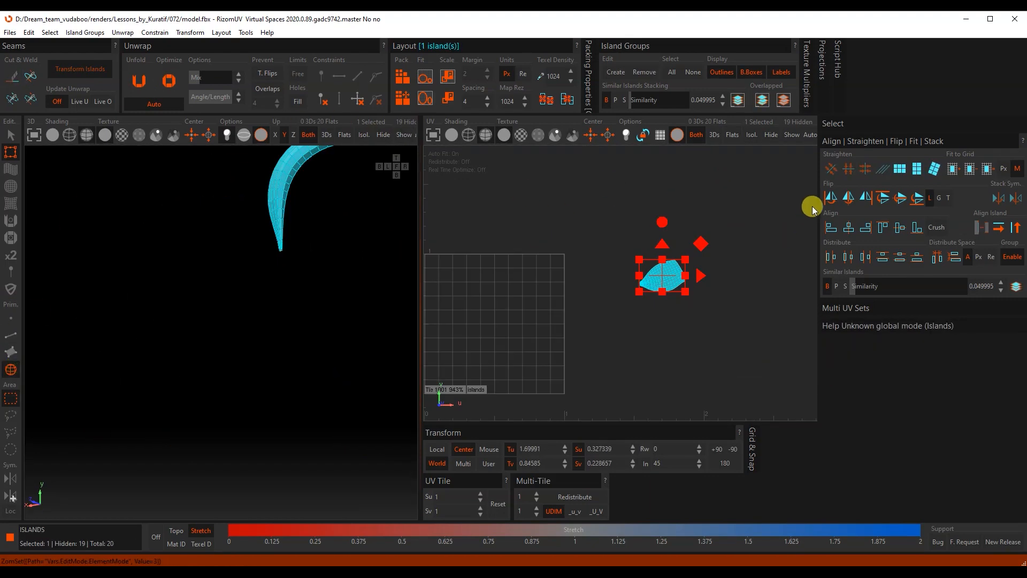
pyautogui.click(912, 170)
pyautogui.moveTo(660, 271); pyautogui.dragTo(528, 301)
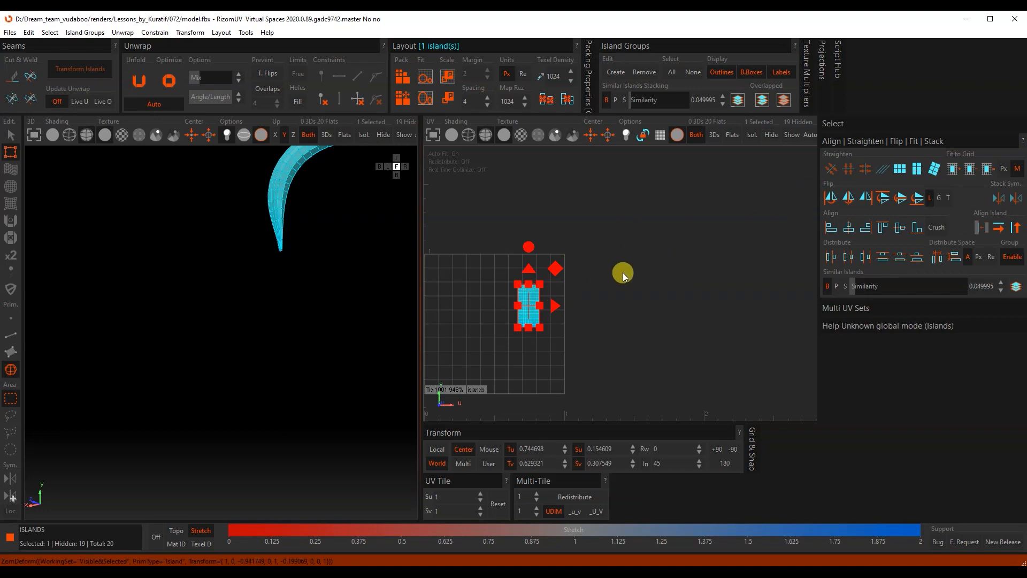
# Show all hair islands and stack the similar ones onto the large rectangular reference island.
pyautogui.scroll(-2, 623, 274)
pyautogui.click(405, 134)
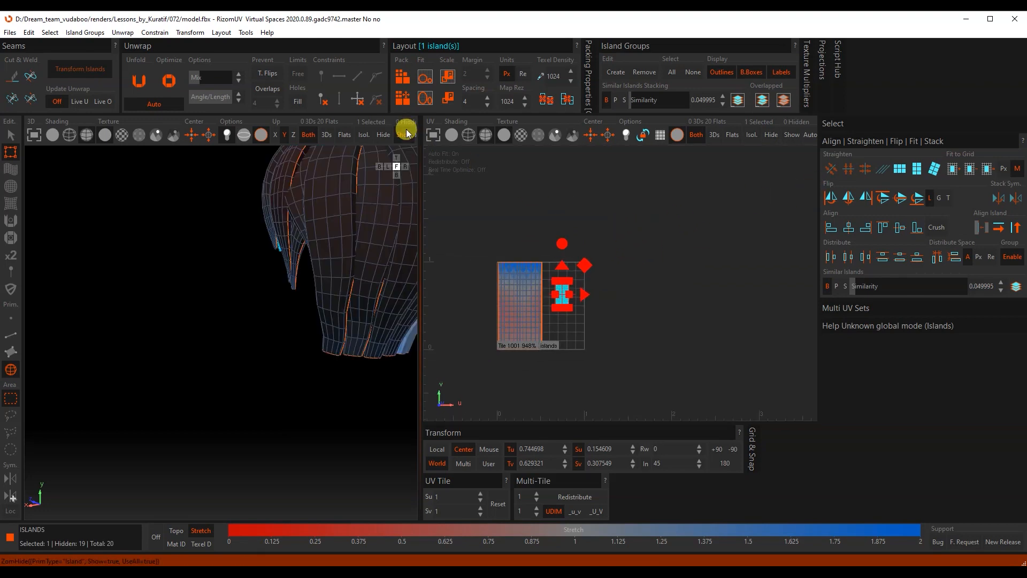
pyautogui.click(525, 301)
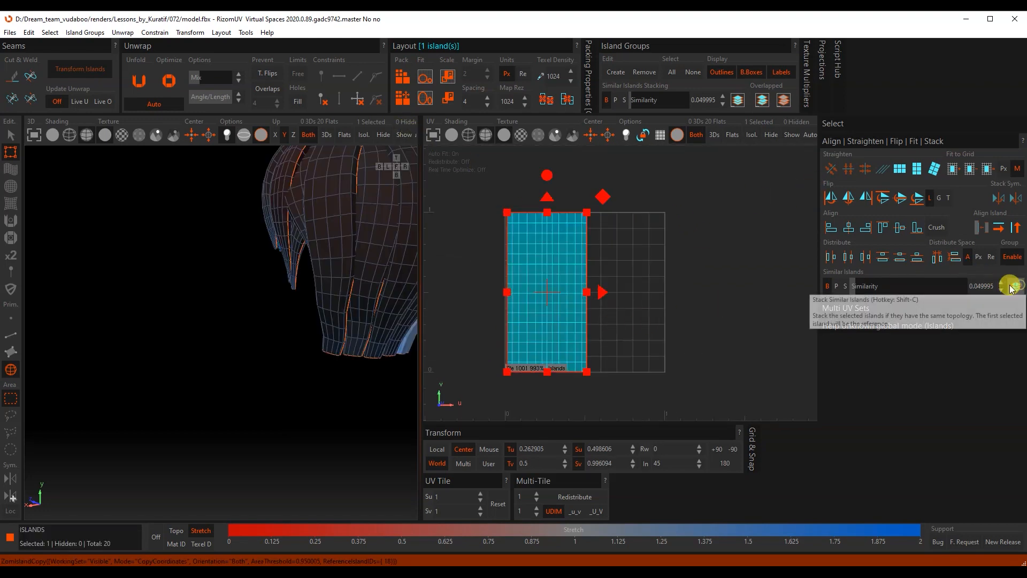
pyautogui.click(474, 296)
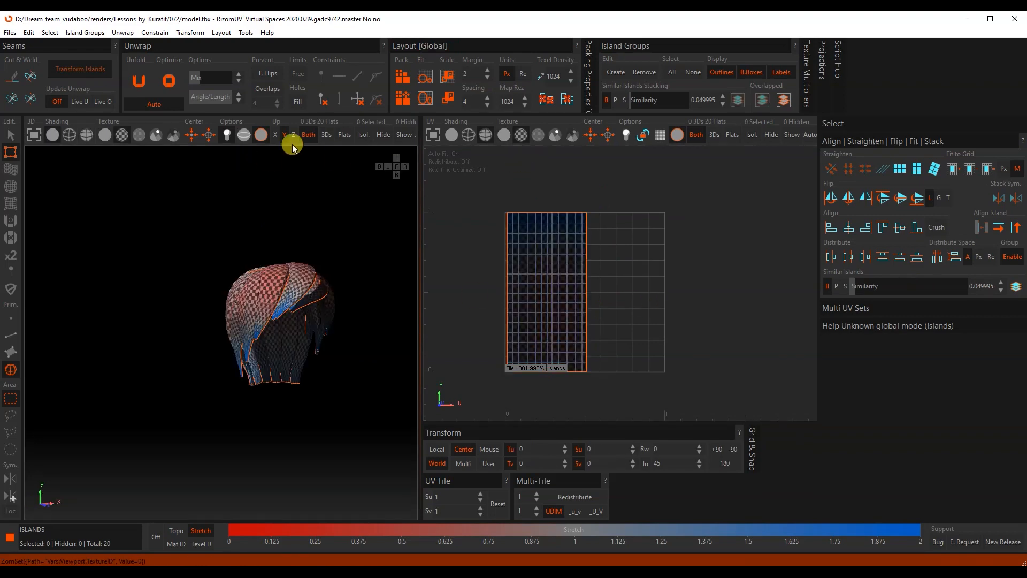
# Save the unwrapped hair as a new file named model_UV.fbx.
pyautogui.click(12, 34)
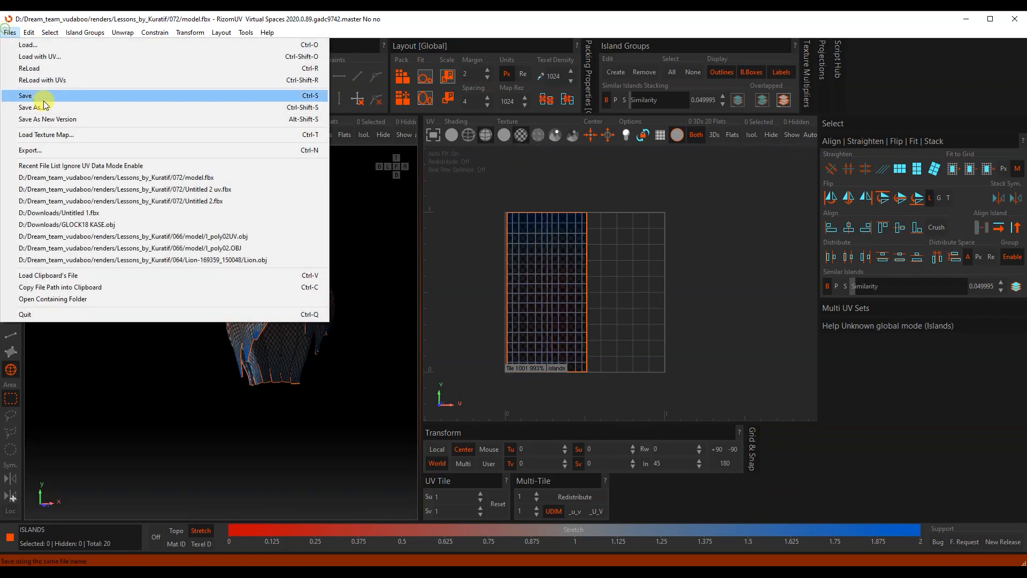
pyautogui.click(50, 105)
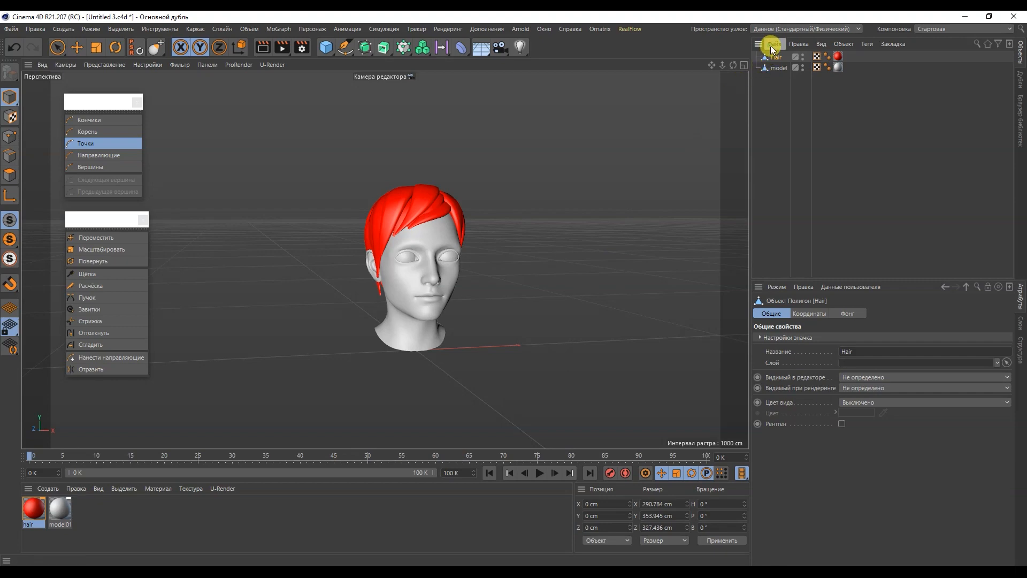
# Switch to Cinema 4D and merge model_UV.fbx into the head scene with the default import options.
pyautogui.click(773, 44)
pyautogui.click(774, 60)
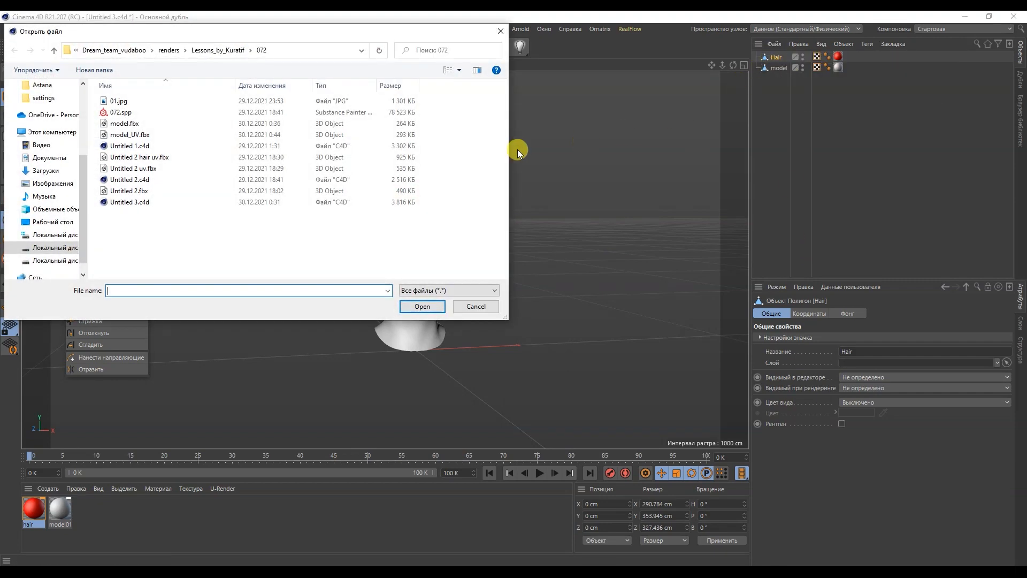
pyautogui.doubleClick(217, 134)
pyautogui.click(136, 301)
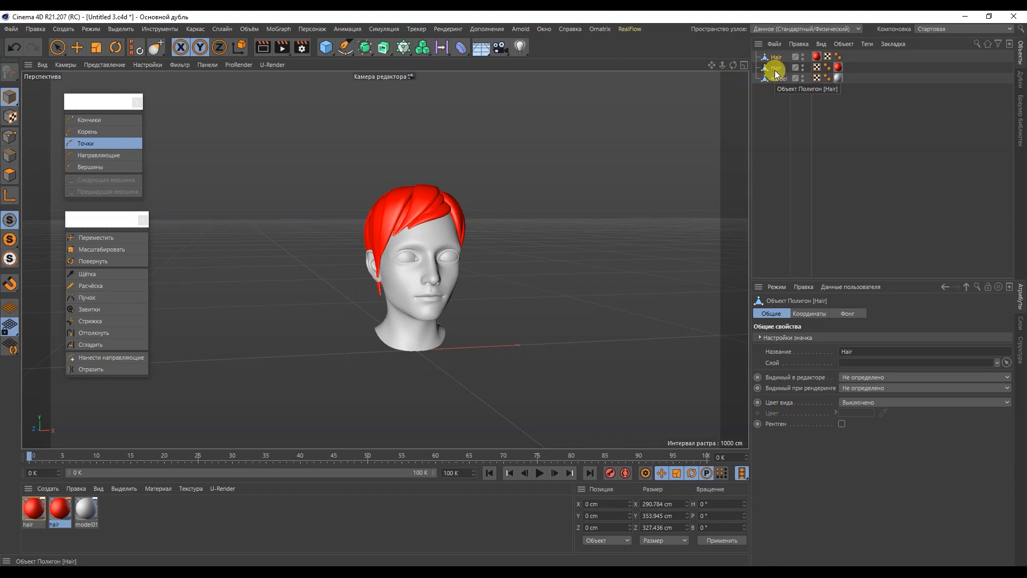
# Delete the original Hair object and move the imported Hair's material tag to the end of its tags.
pyautogui.press('Delete')
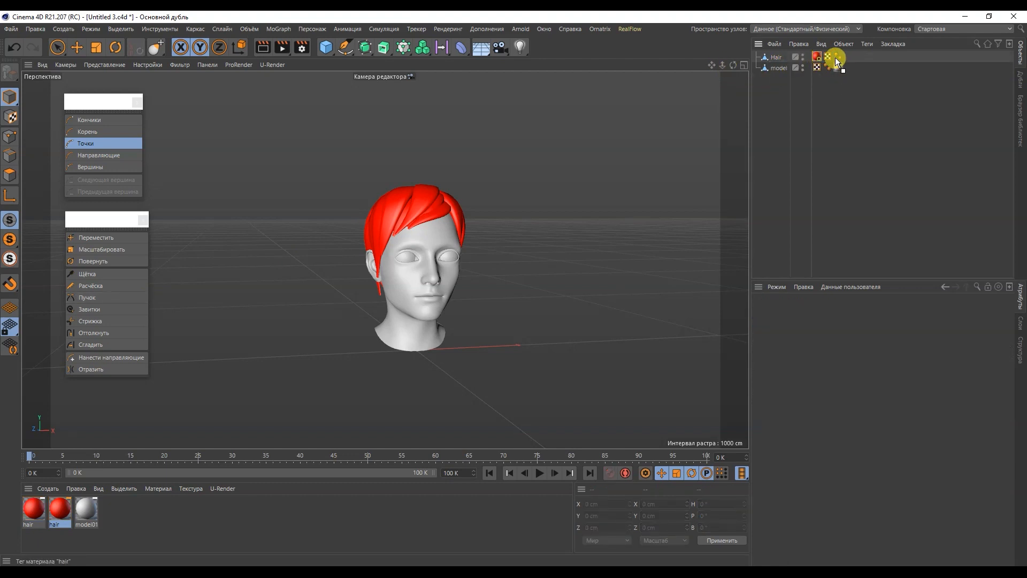
pyautogui.moveTo(855, 59); pyautogui.dragTo(856, 58)
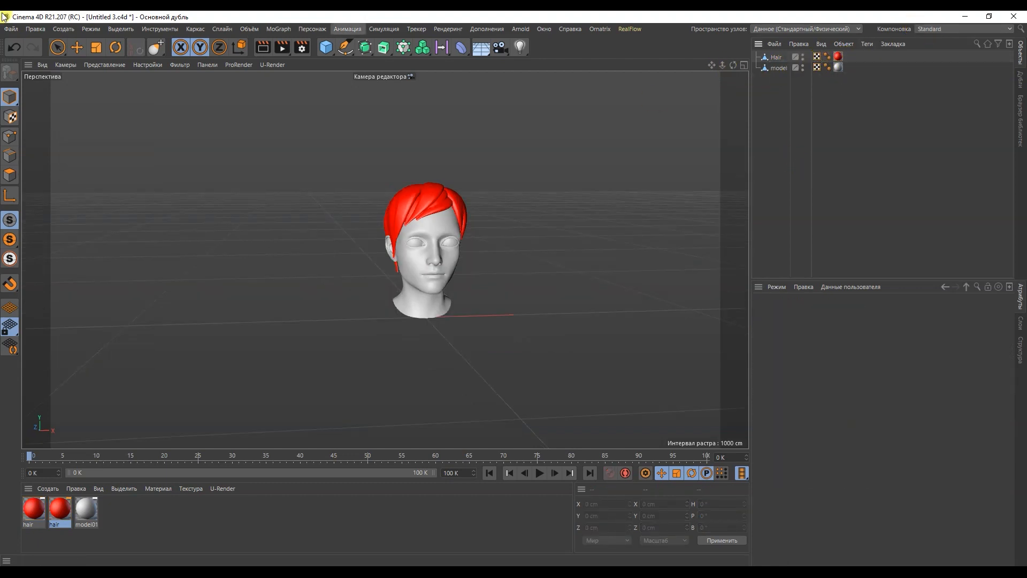
# Export the complete head and hair scene in FBX format as model_UV_ID.fbx.
pyautogui.click(11, 29)
pyautogui.moveTo(108, 241)
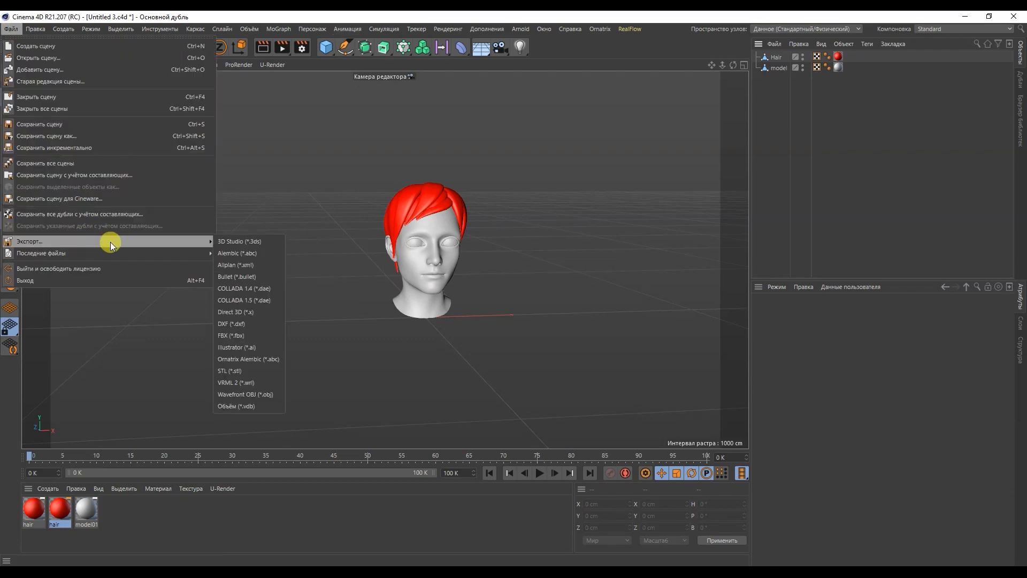
pyautogui.click(250, 336)
pyautogui.click(235, 442)
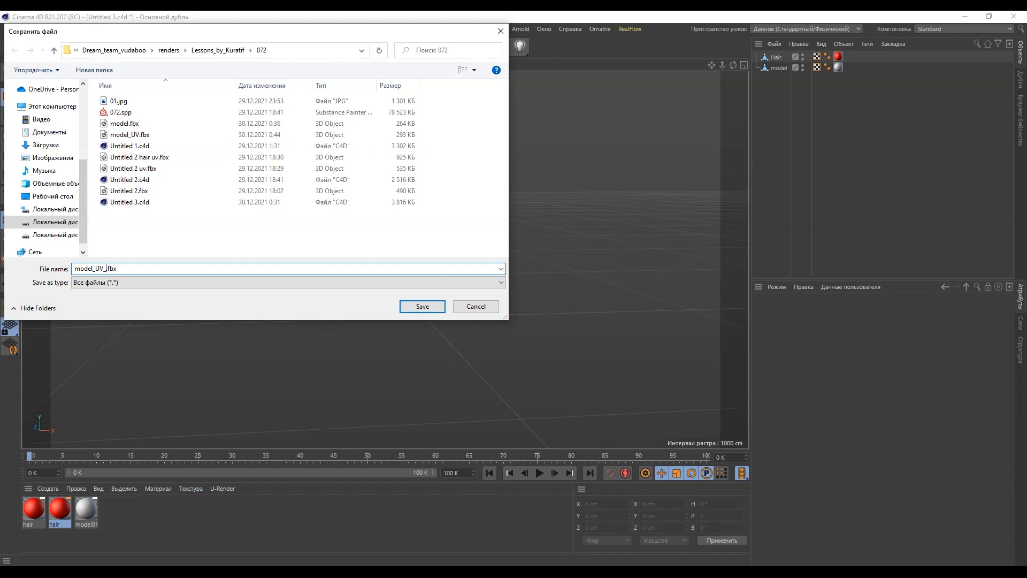
pyautogui.write('_ID')
pyautogui.press('Return')
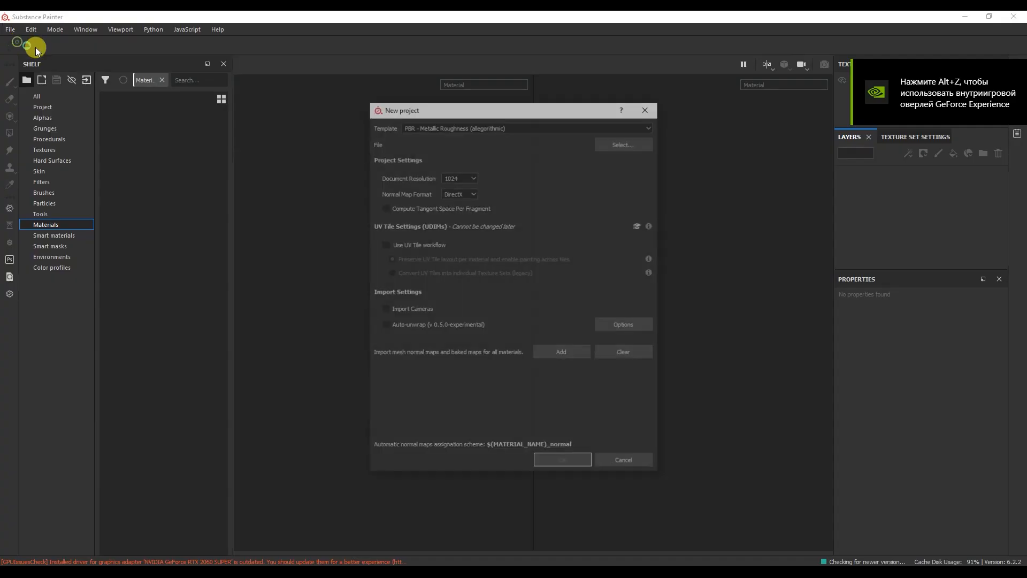
# Create a new Substance Painter project from model_UV_ID.fbx with a document resolution of 2048.
pyautogui.click(473, 221)
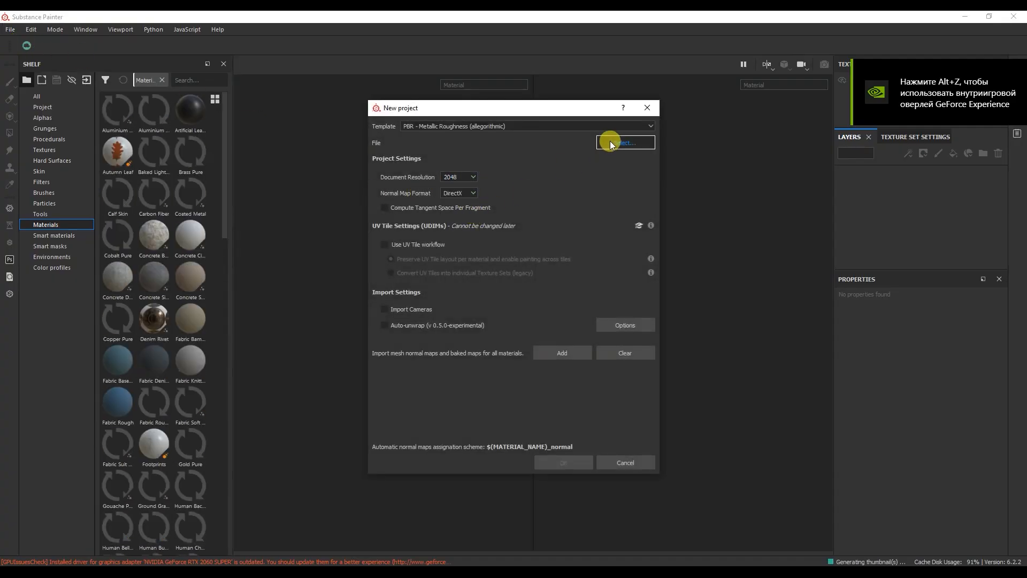
pyautogui.click(610, 141)
pyautogui.doubleClick(514, 217)
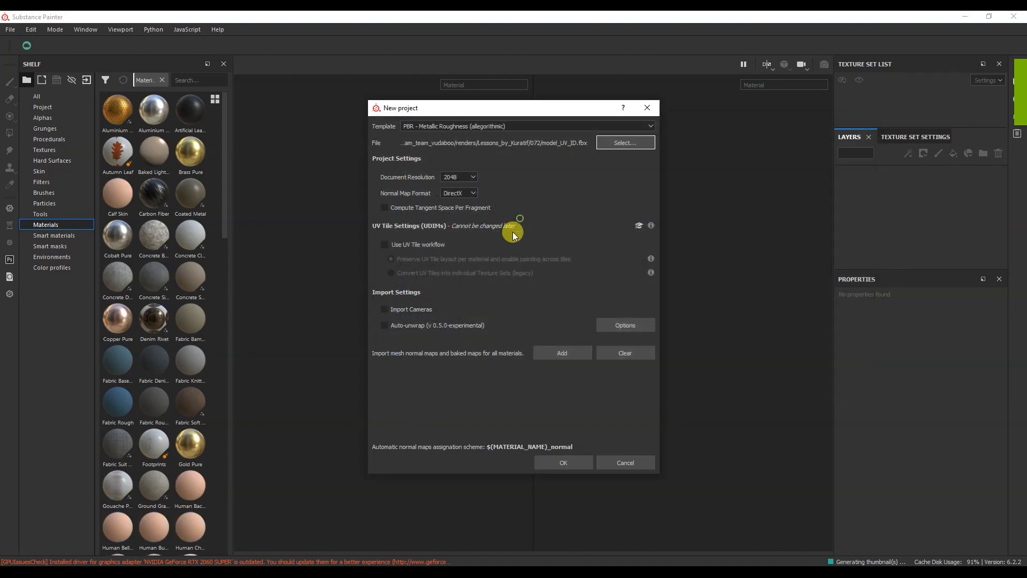
pyautogui.click(565, 465)
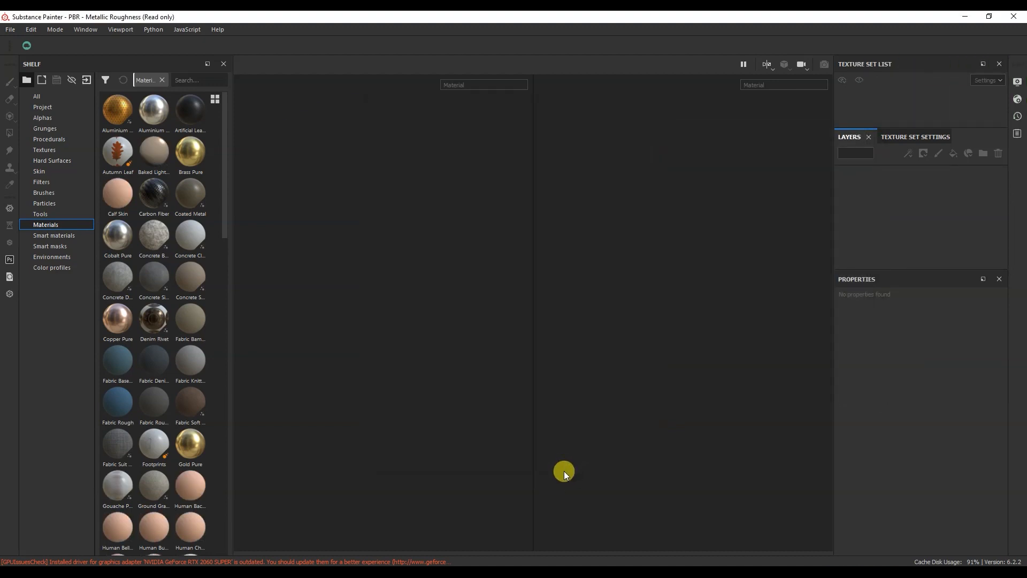
# Add a fill layer to the hair texture set and delete the default Layer 1.
pyautogui.keyDown('alt'); pyautogui.moveTo(402, 309); pyautogui.dragTo(433, 270); pyautogui.keyUp('alt')
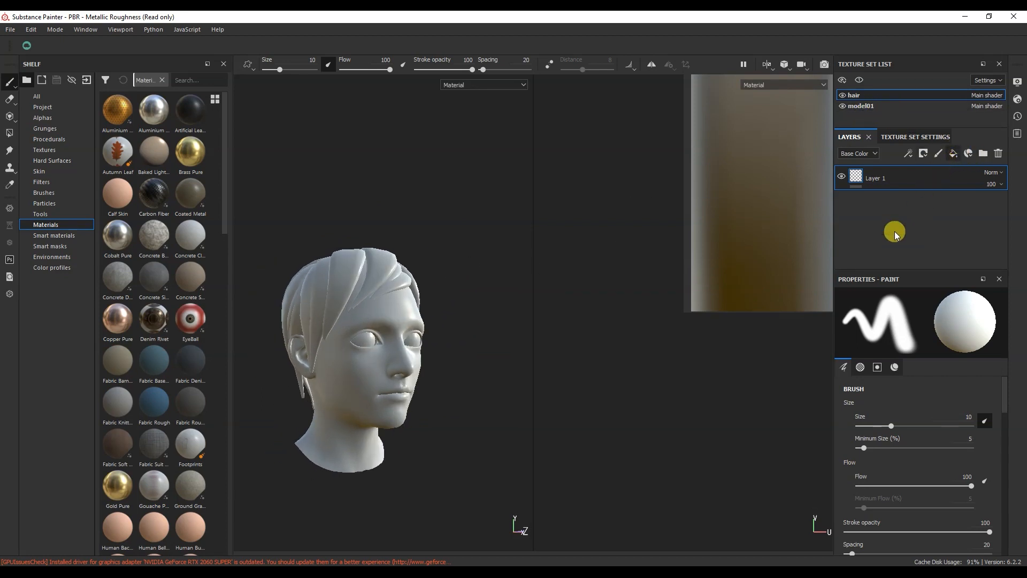
pyautogui.click(981, 195)
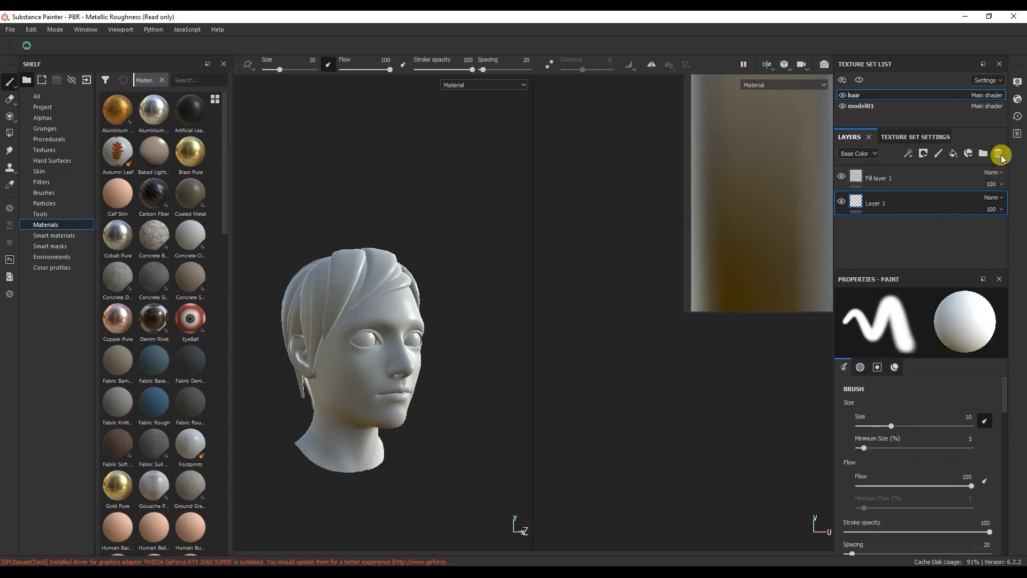
pyautogui.click(998, 153)
# Set the fill layer's base color hue to 1.000 and pick a dark, saturated red.
pyautogui.click(914, 542)
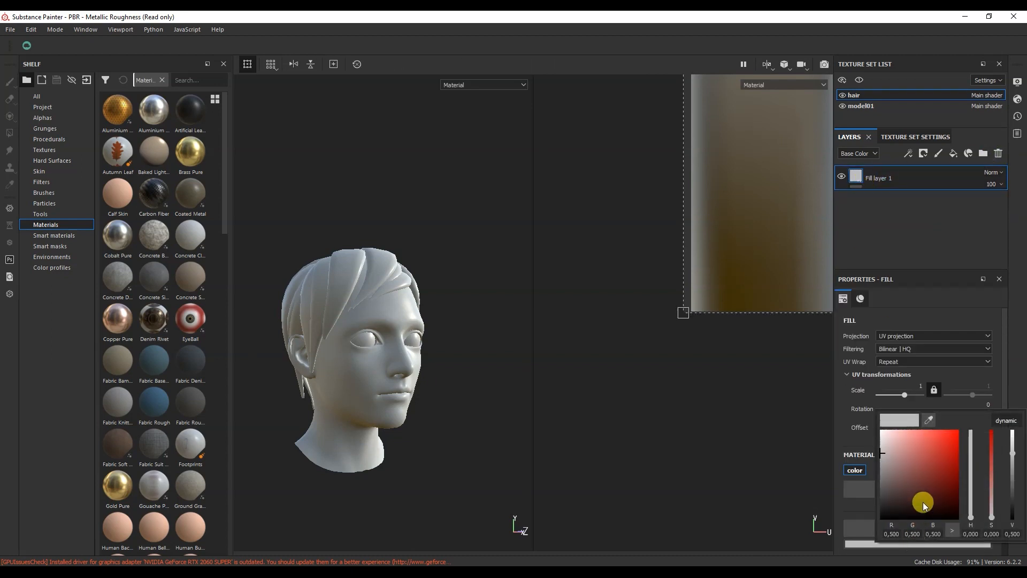
pyautogui.moveTo(969, 503); pyautogui.dragTo(971, 407)
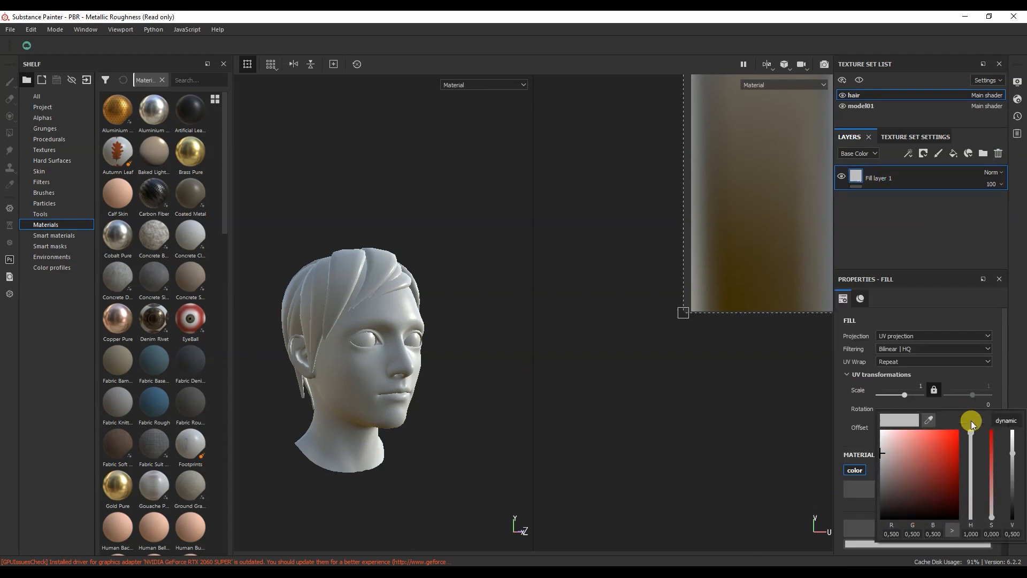
pyautogui.click(952, 500)
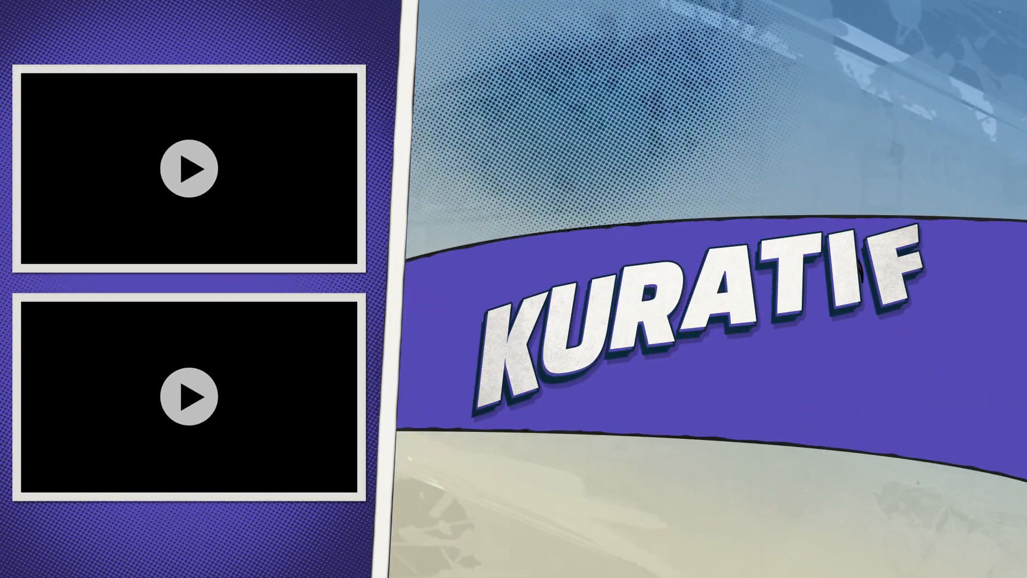